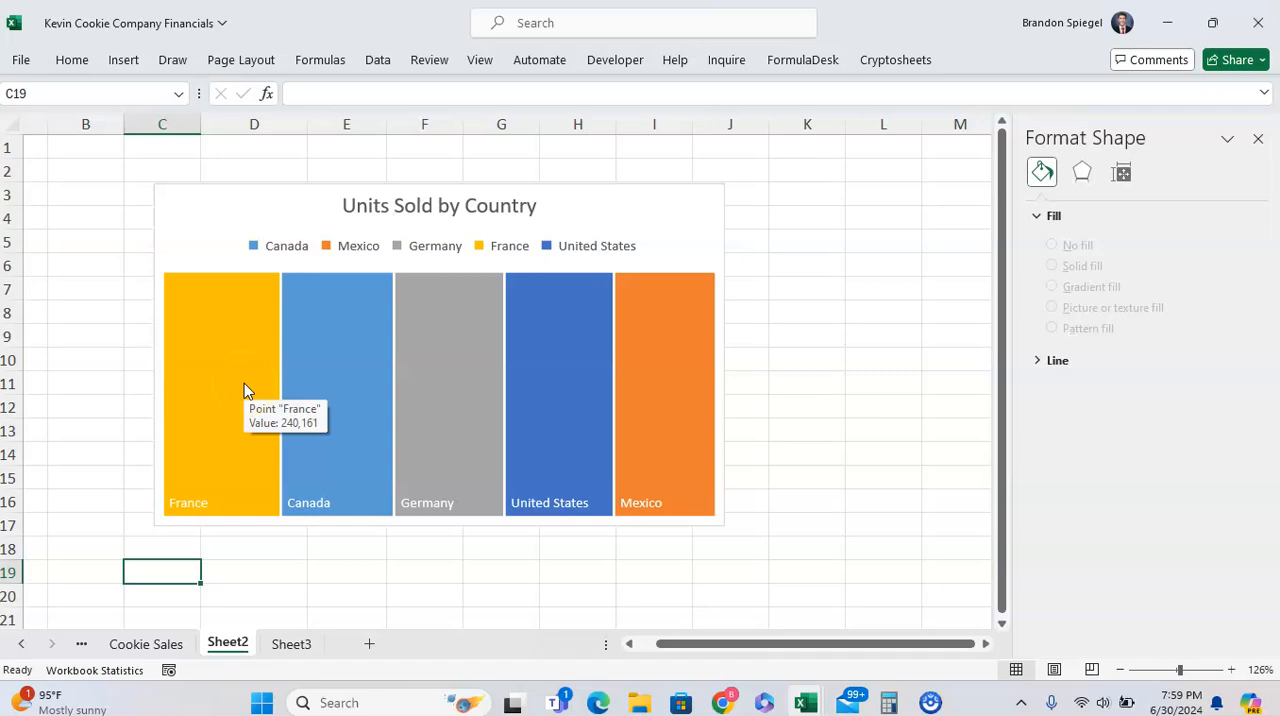
# Select only the France tile in the Units Sold by Country chart and open the stock image library for its picture fill
pyautogui.click(244, 383)
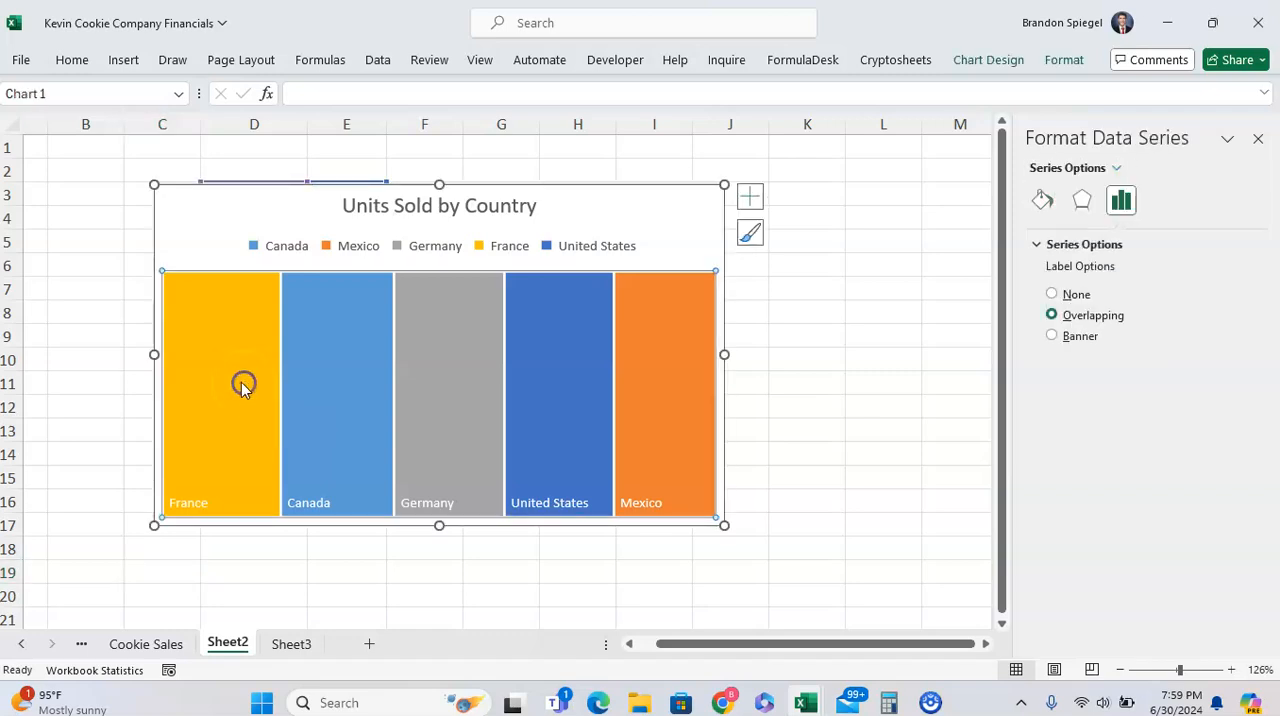
pyautogui.click(240, 389)
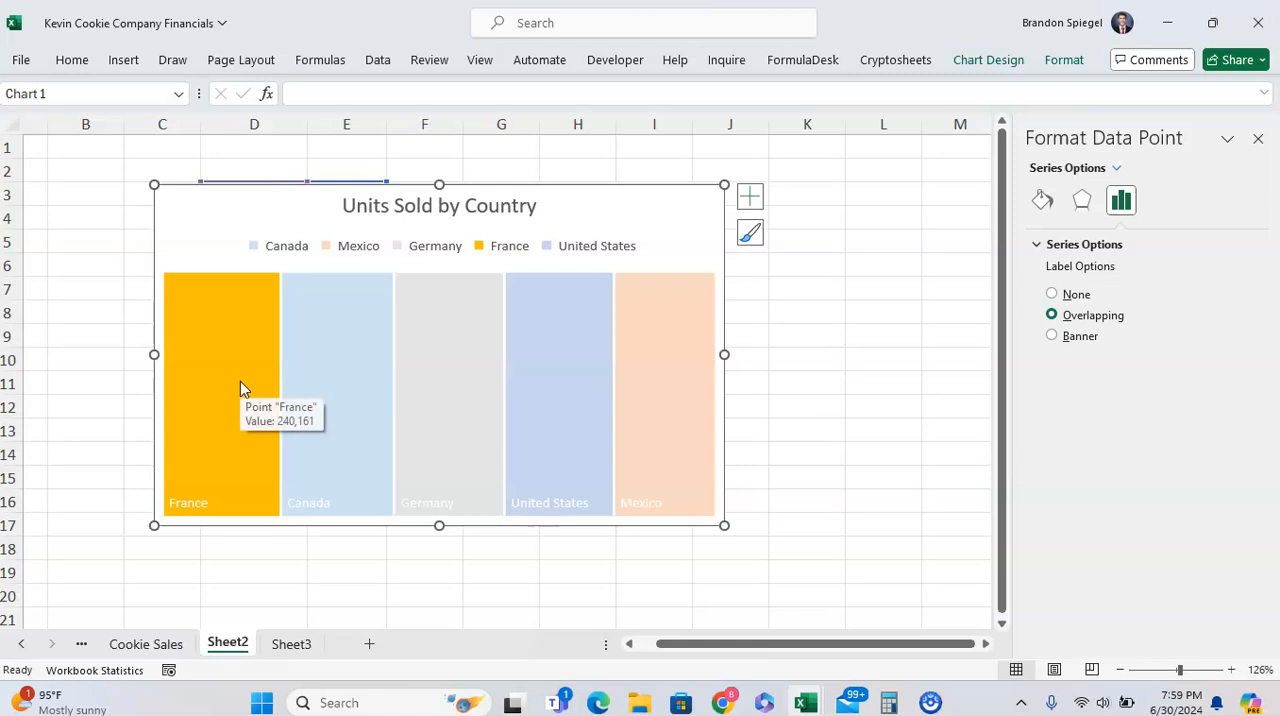
pyautogui.rightClick(240, 381)
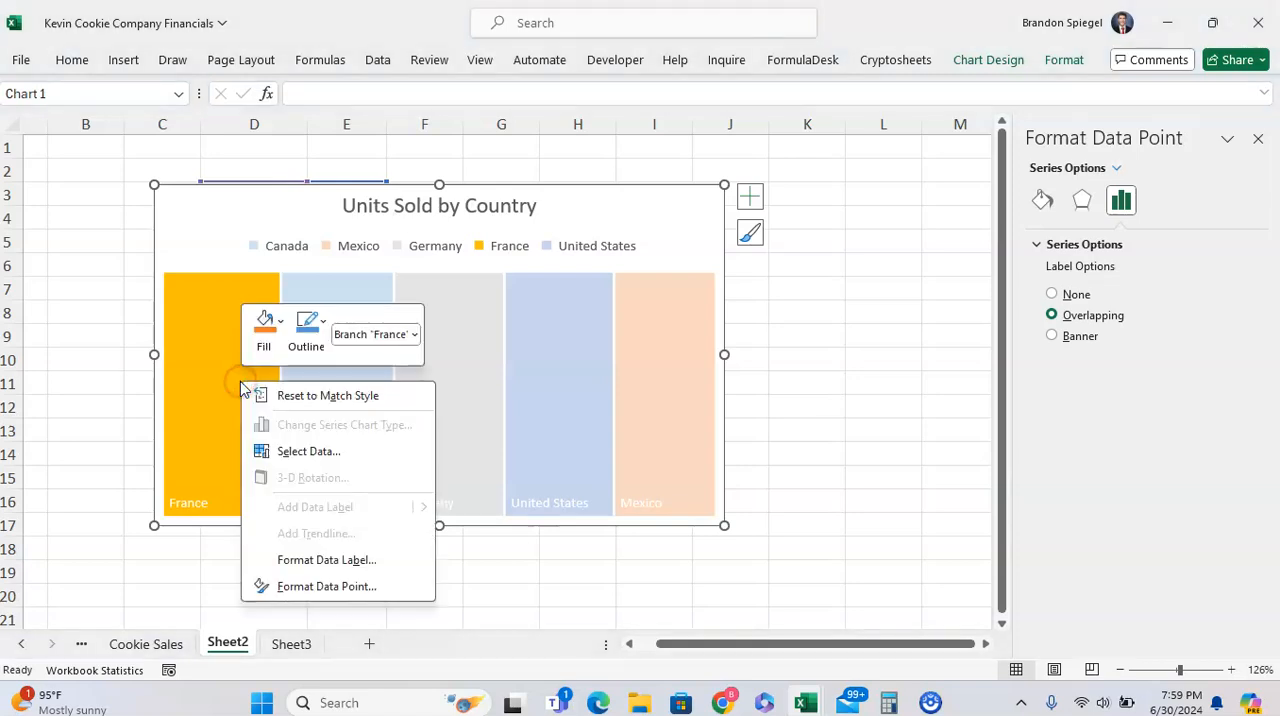
pyautogui.click(262, 342)
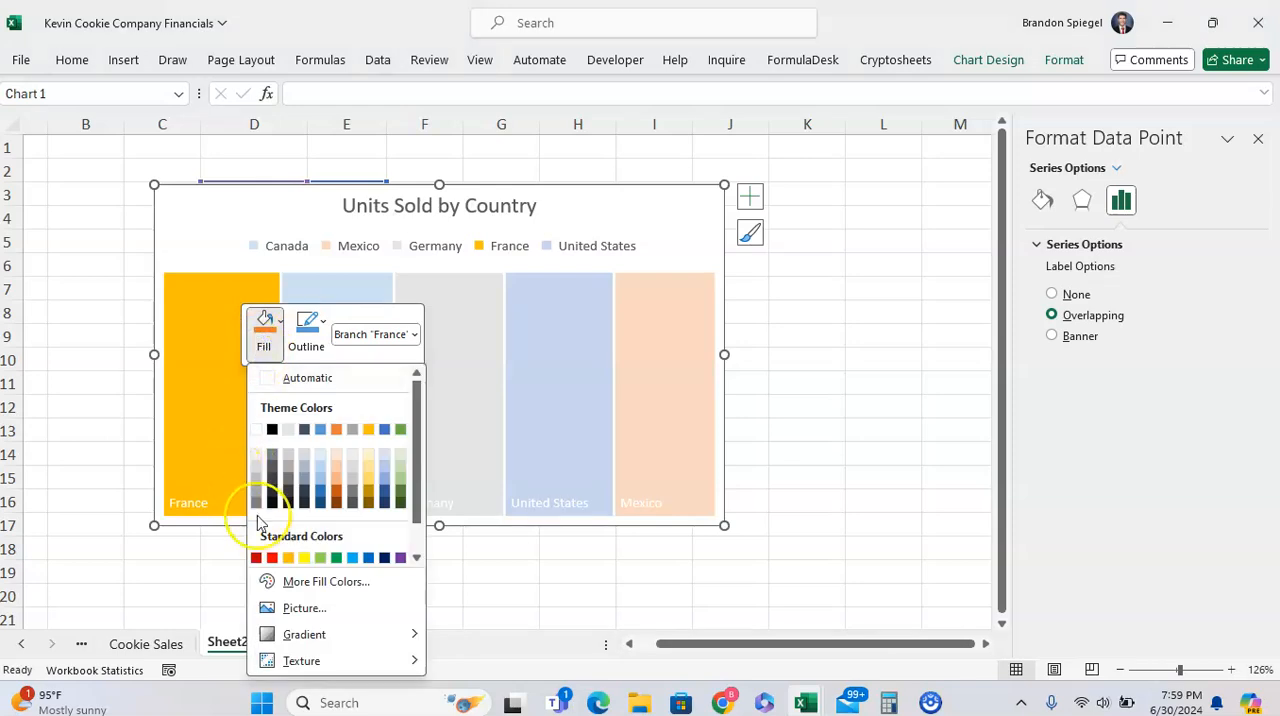
pyautogui.click(299, 610)
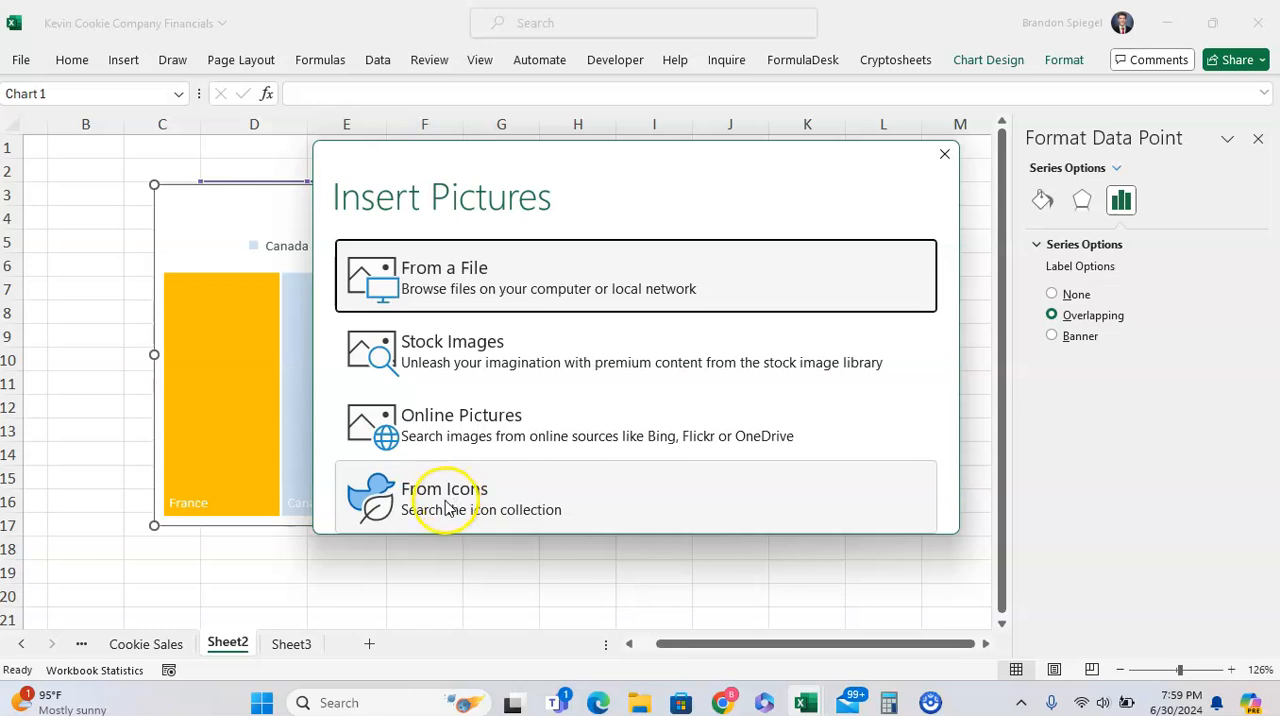
pyautogui.click(461, 349)
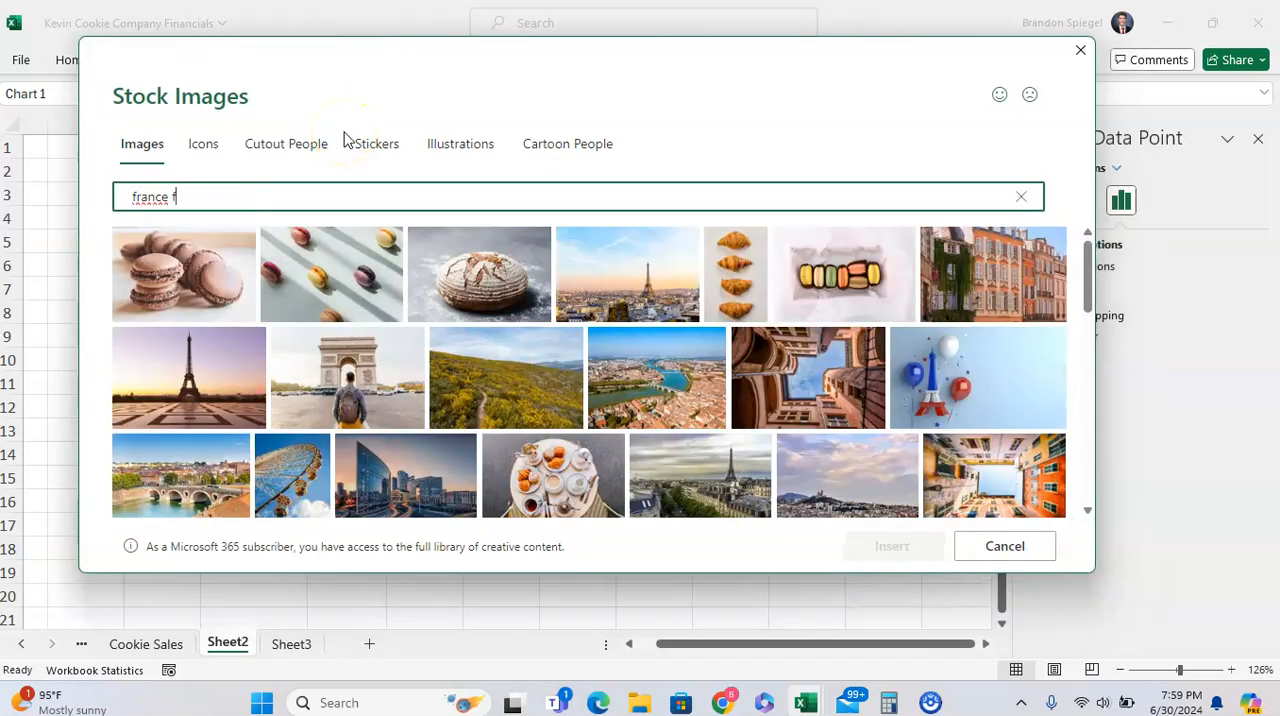
# Search the stock images for "france" and fill the France tile with the Eiffel Tower and balloons picture
pyautogui.press('BackSpace')
pyautogui.press('BackSpace')
pyautogui.press('BackSpace')
pyautogui.press('BackSpace')
pyautogui.press('BackSpace')
pyautogui.press('BackSpace')
pyautogui.press('BackSpace')
pyautogui.press('BackSpace')
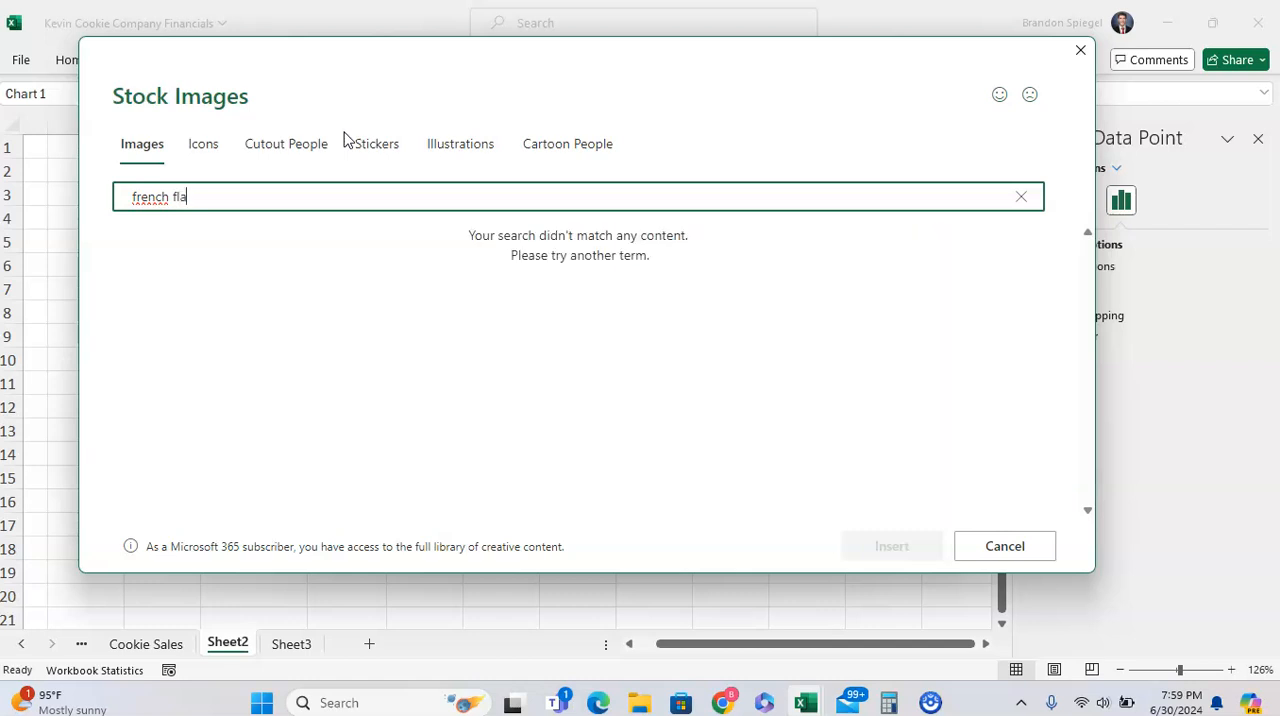
pyautogui.press('BackSpace')
pyautogui.write('ance')
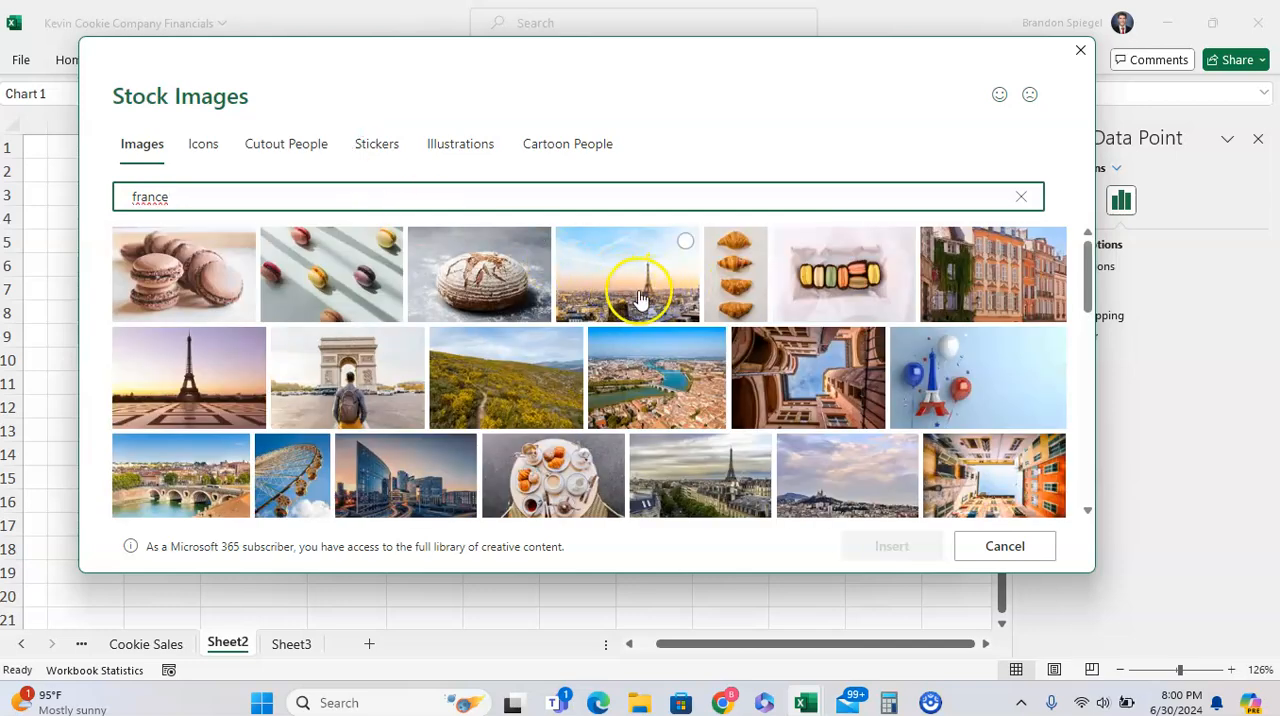
pyautogui.click(950, 365)
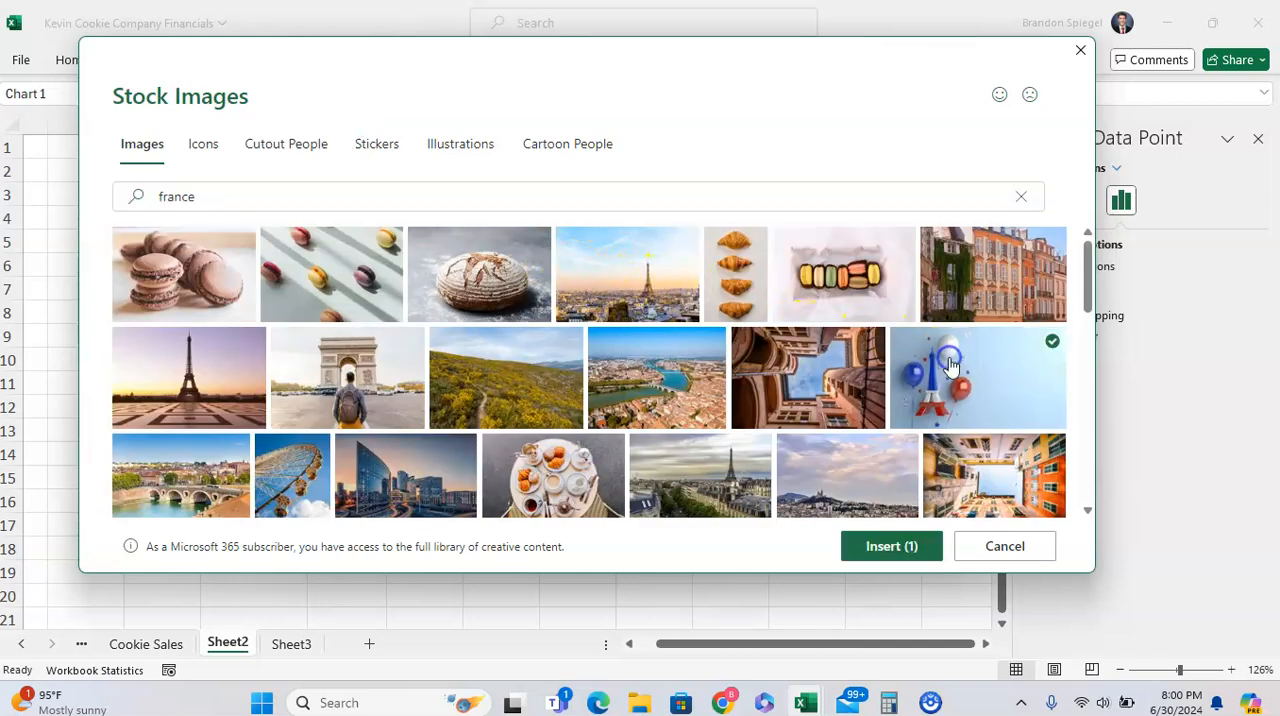
pyautogui.click(914, 546)
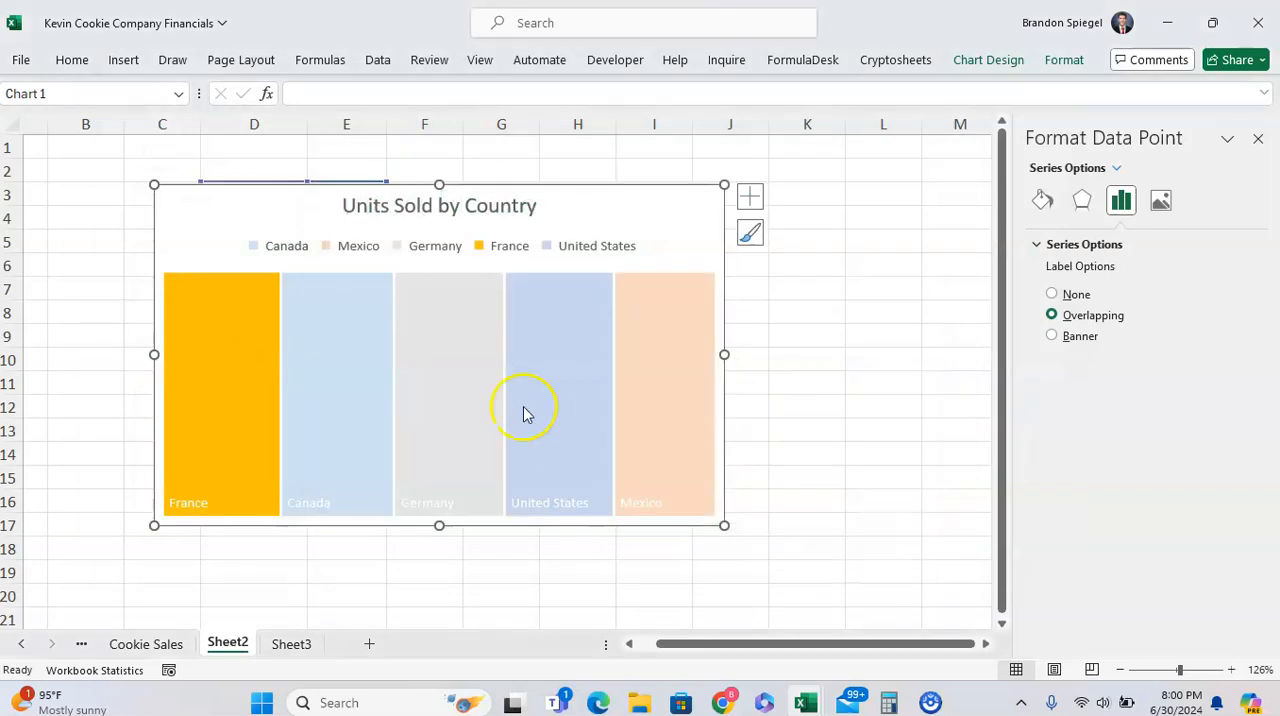
pyautogui.click(193, 384)
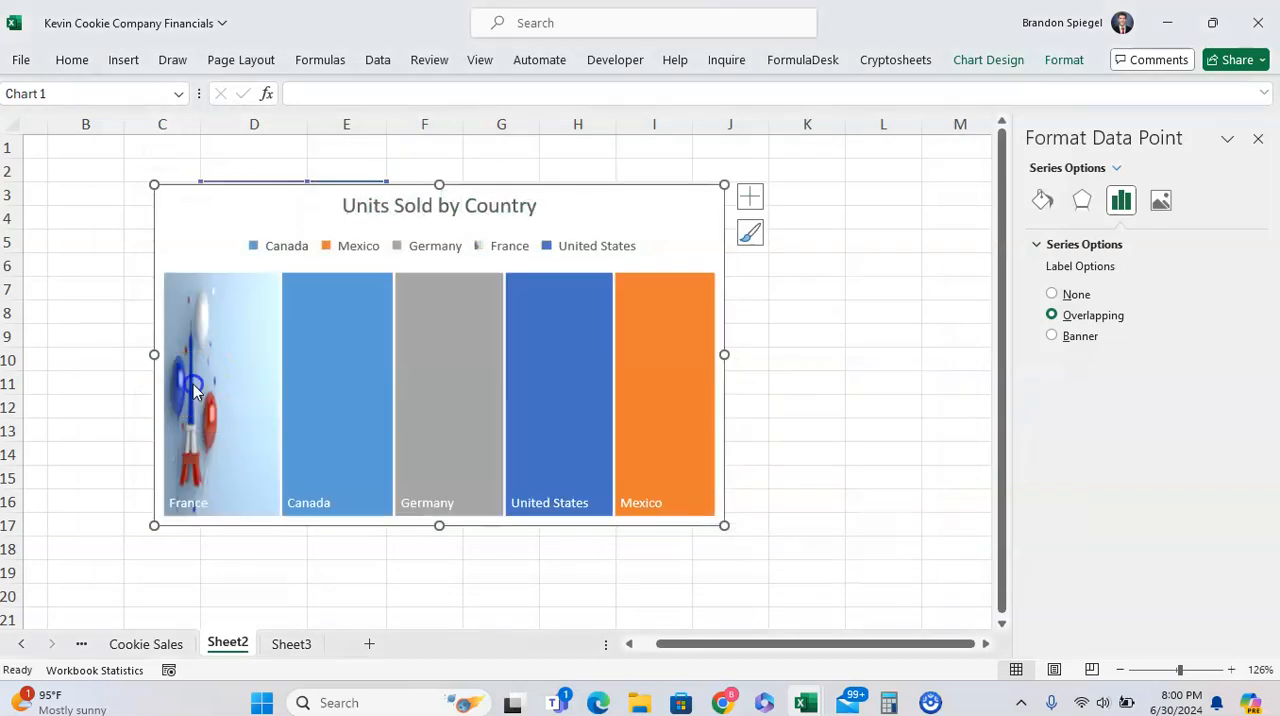
# Select the Canada tile, try the None label option and settle on Banner
pyautogui.scroll(4, 193, 384)
pyautogui.scroll(4, 277, 360)
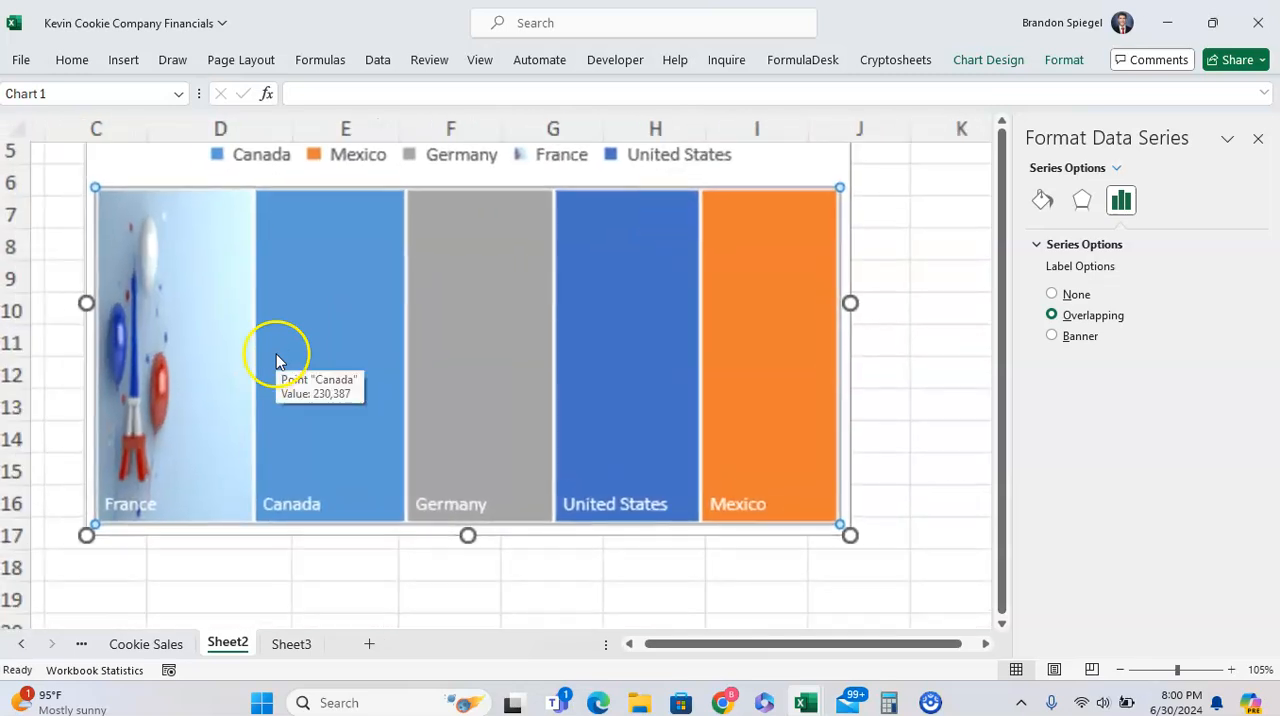
pyautogui.scroll(1, 167, 332)
pyautogui.scroll(-1, 167, 337)
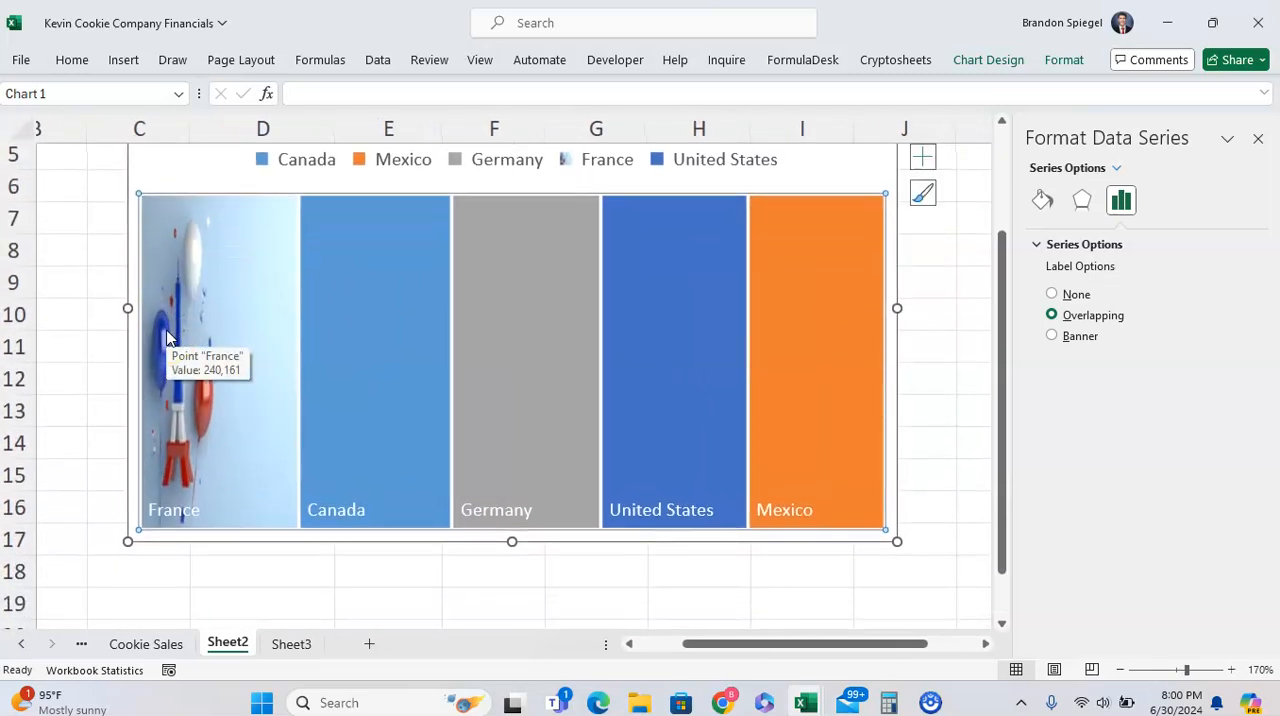
pyautogui.moveTo(208, 368)
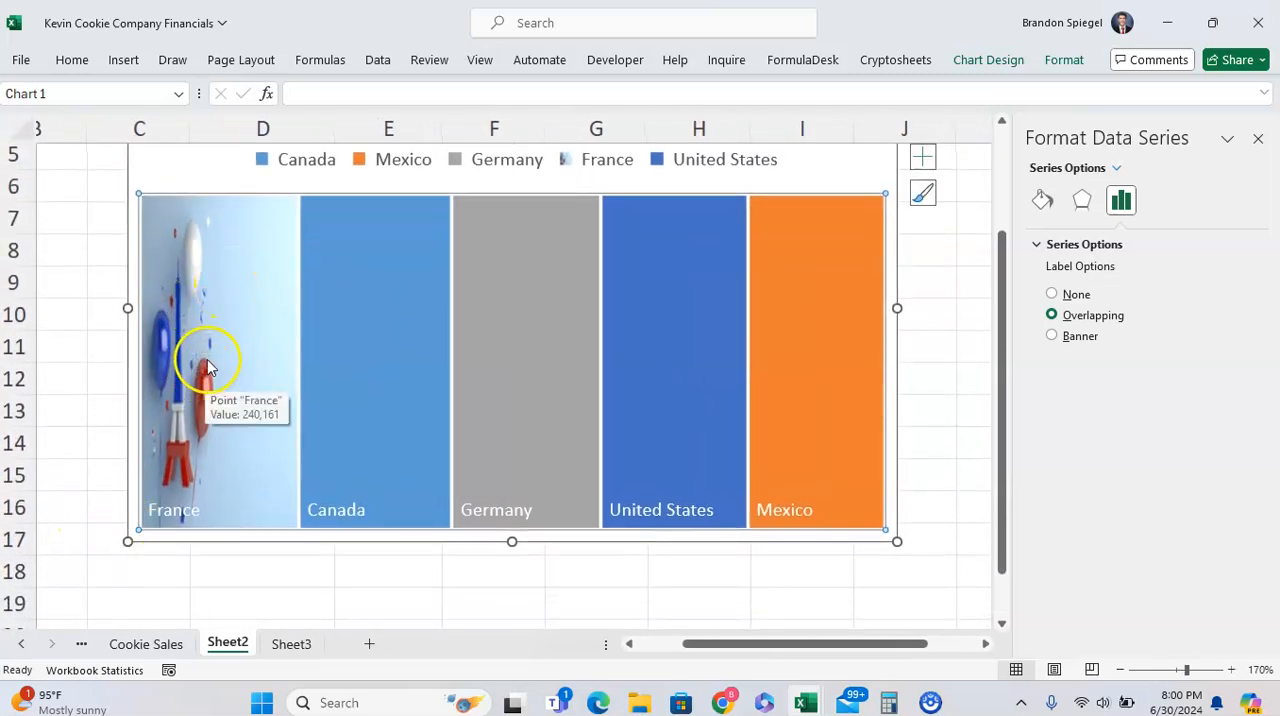
pyautogui.click(378, 300)
pyautogui.click(378, 300)
pyautogui.moveTo(266, 313)
pyautogui.click(1080, 295)
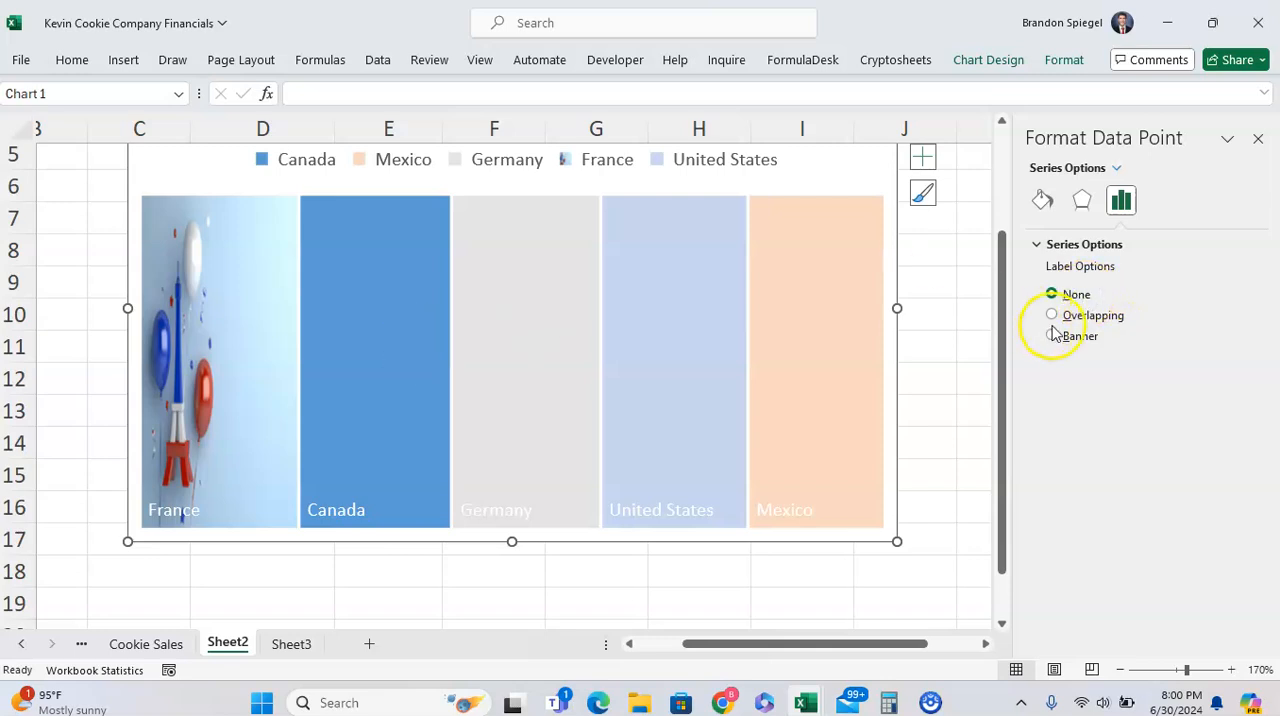
# Open the icon collection as the picture fill source for the Canada tile
pyautogui.click(364, 306)
pyautogui.click(364, 306)
pyautogui.click(376, 305)
pyautogui.click(376, 305)
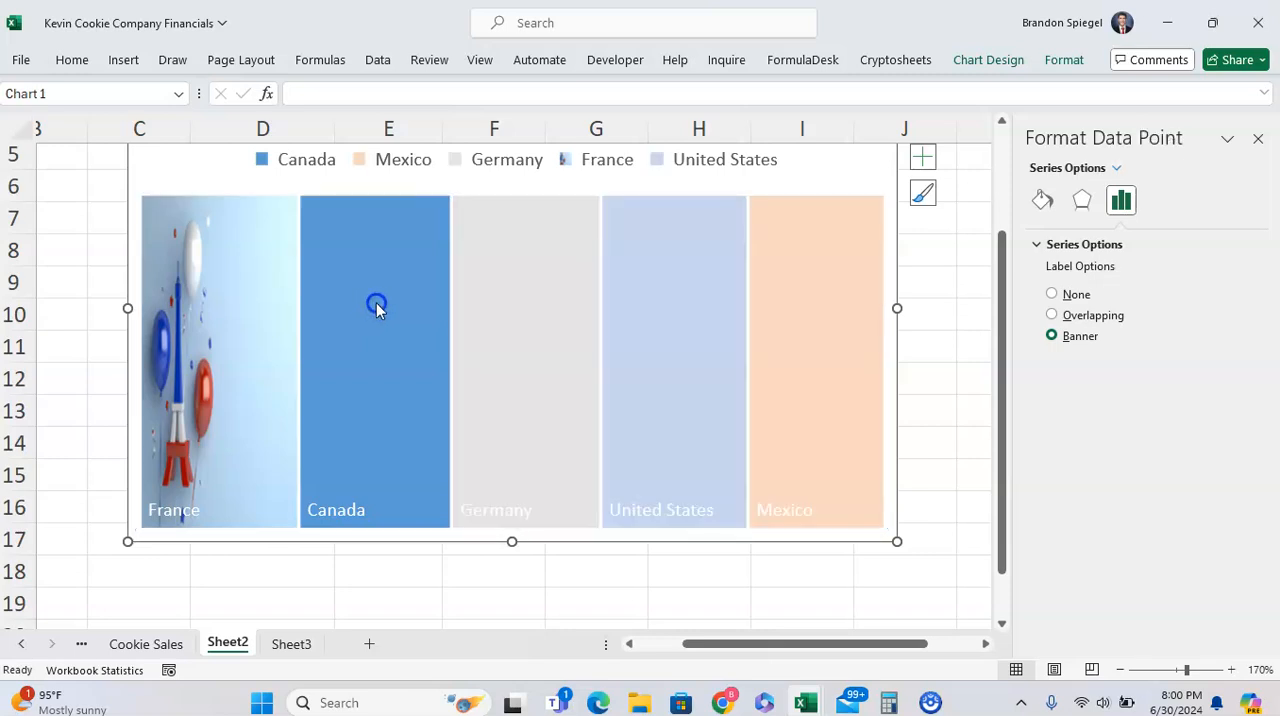
pyautogui.rightClick(376, 303)
pyautogui.click(403, 255)
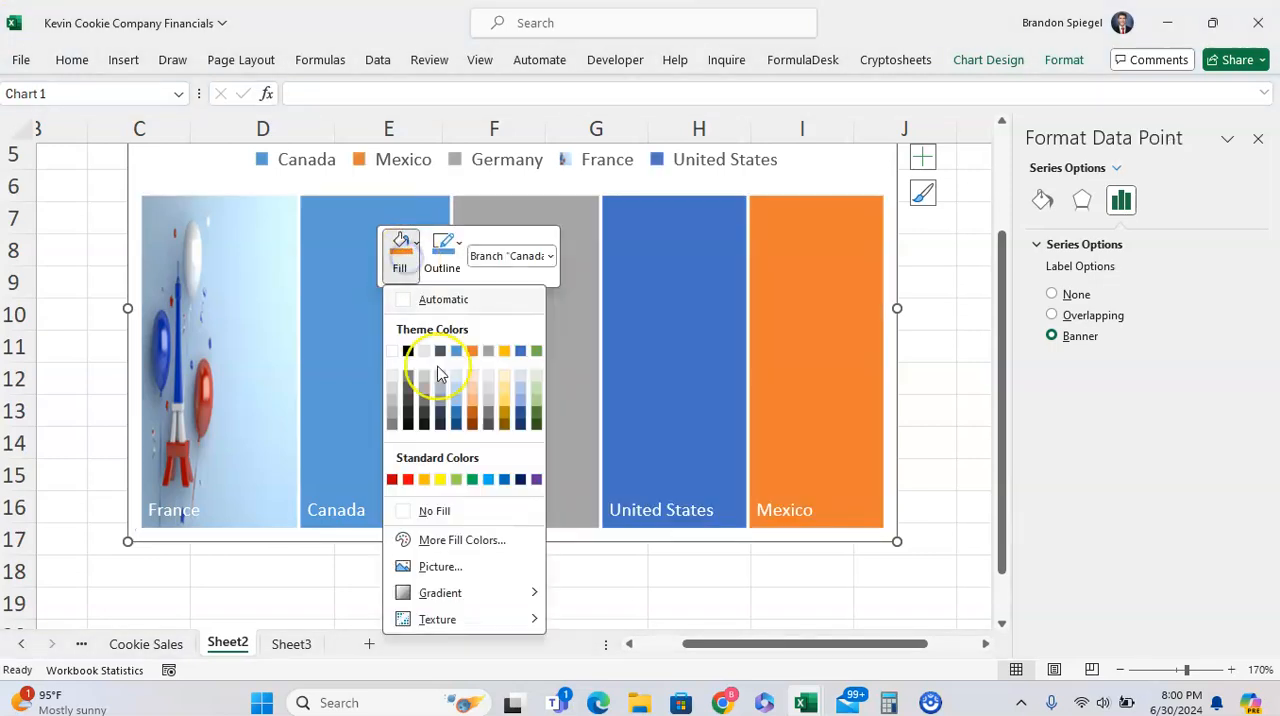
pyautogui.click(437, 566)
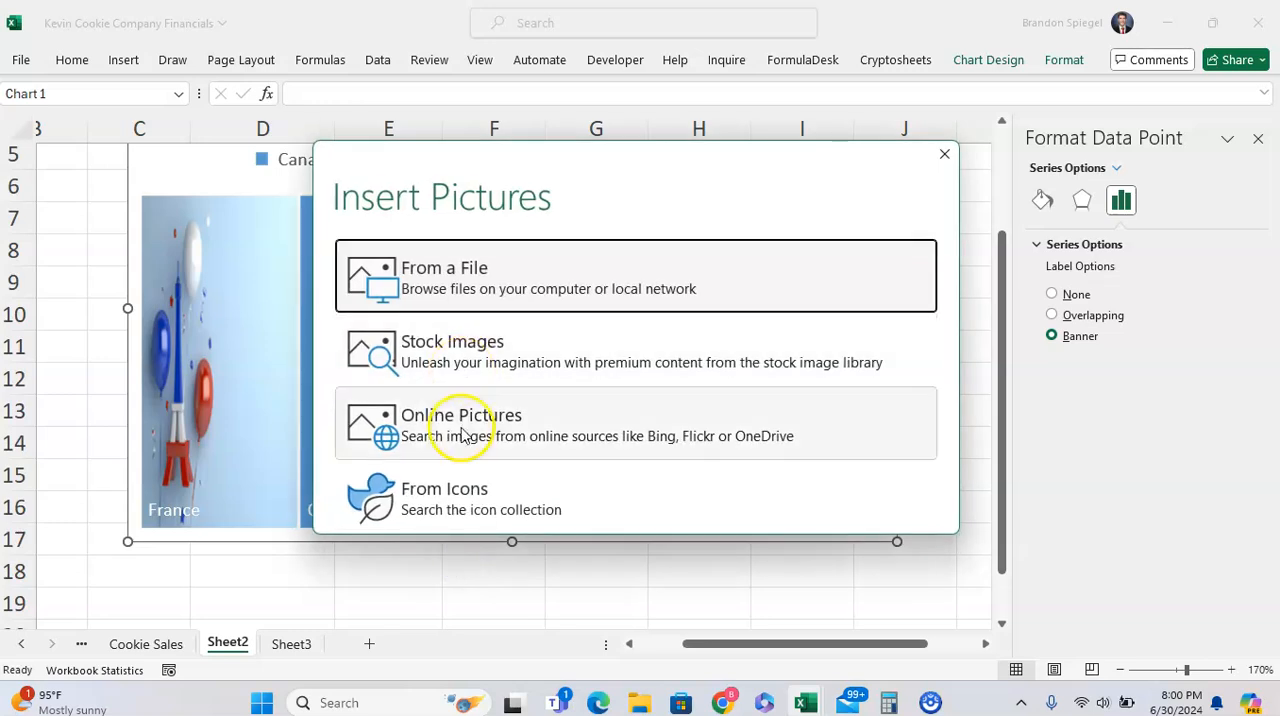
pyautogui.click(457, 490)
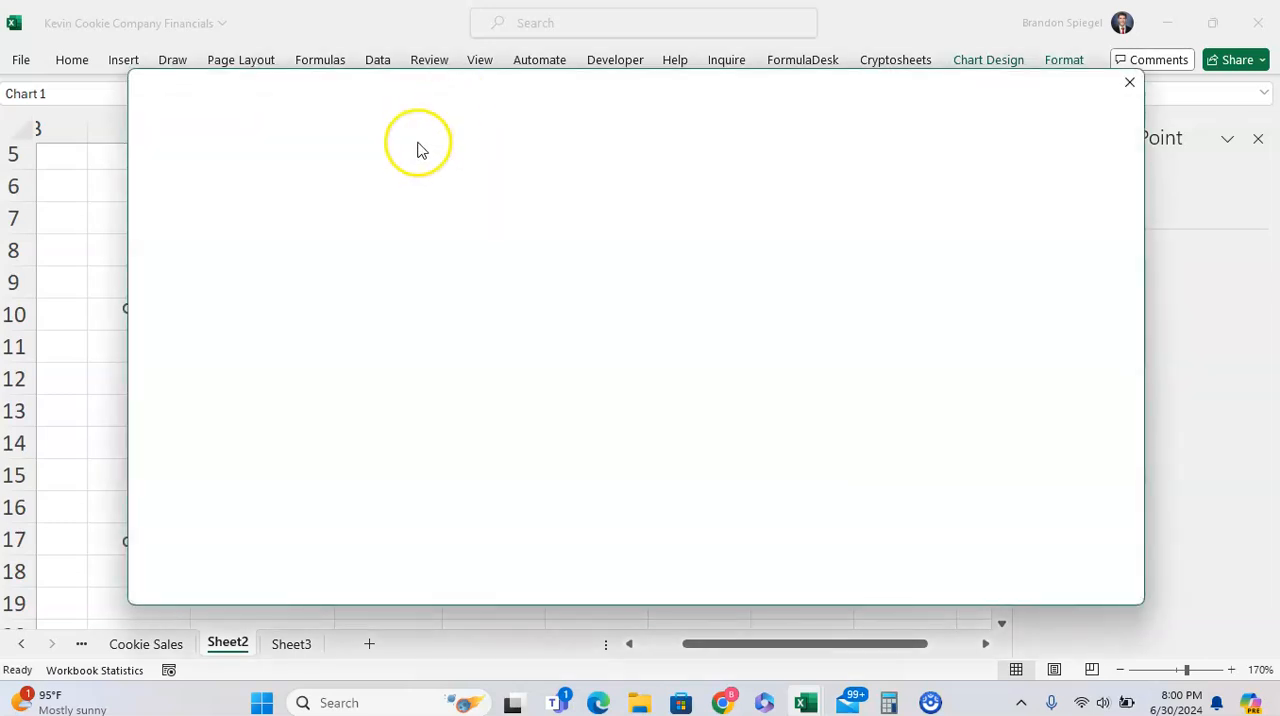
# Search the icons for "maple leaf" and fill the Canada tile with the outlined maple leaf
pyautogui.click(370, 235)
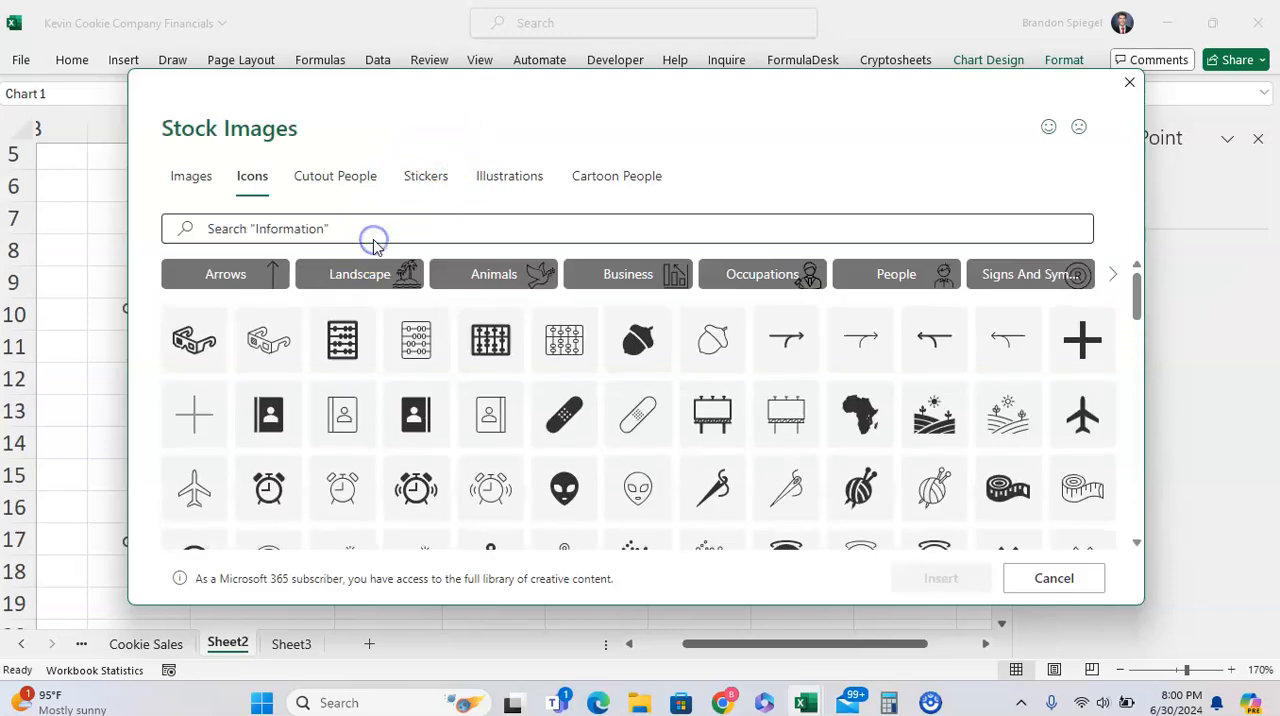
pyautogui.write('maple l')
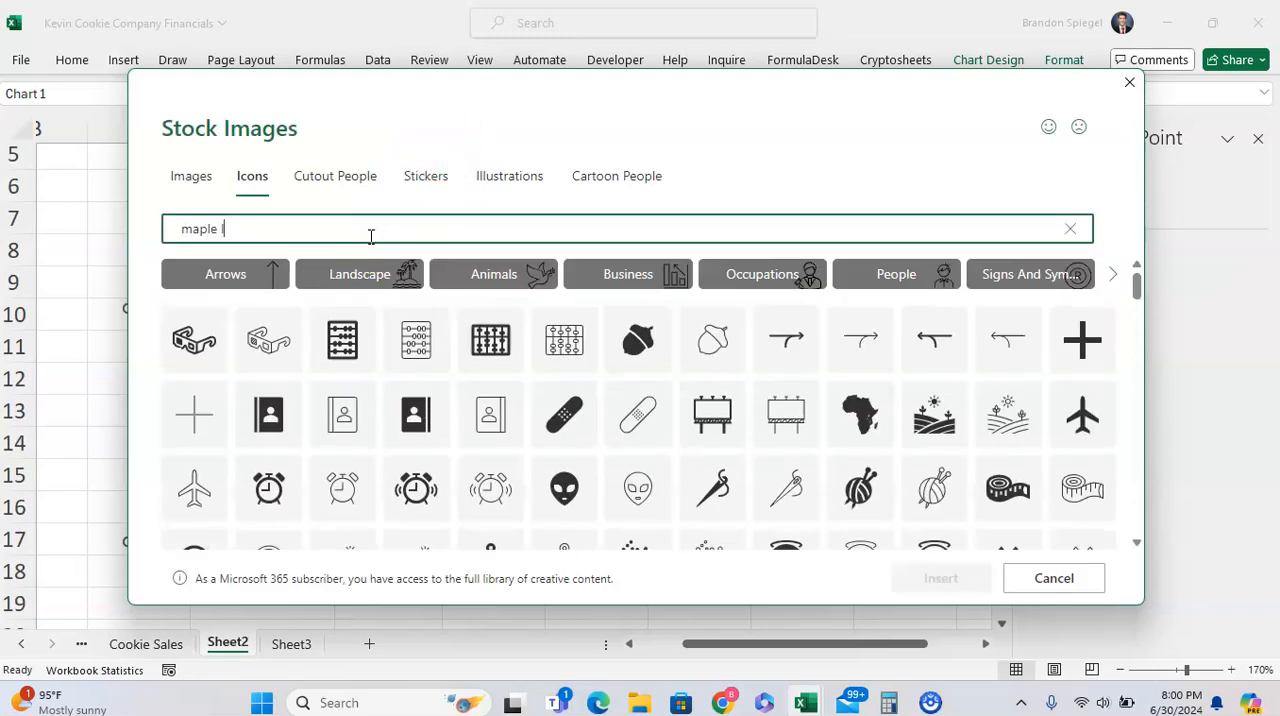
pyautogui.write('eaf')
pyautogui.click(274, 296)
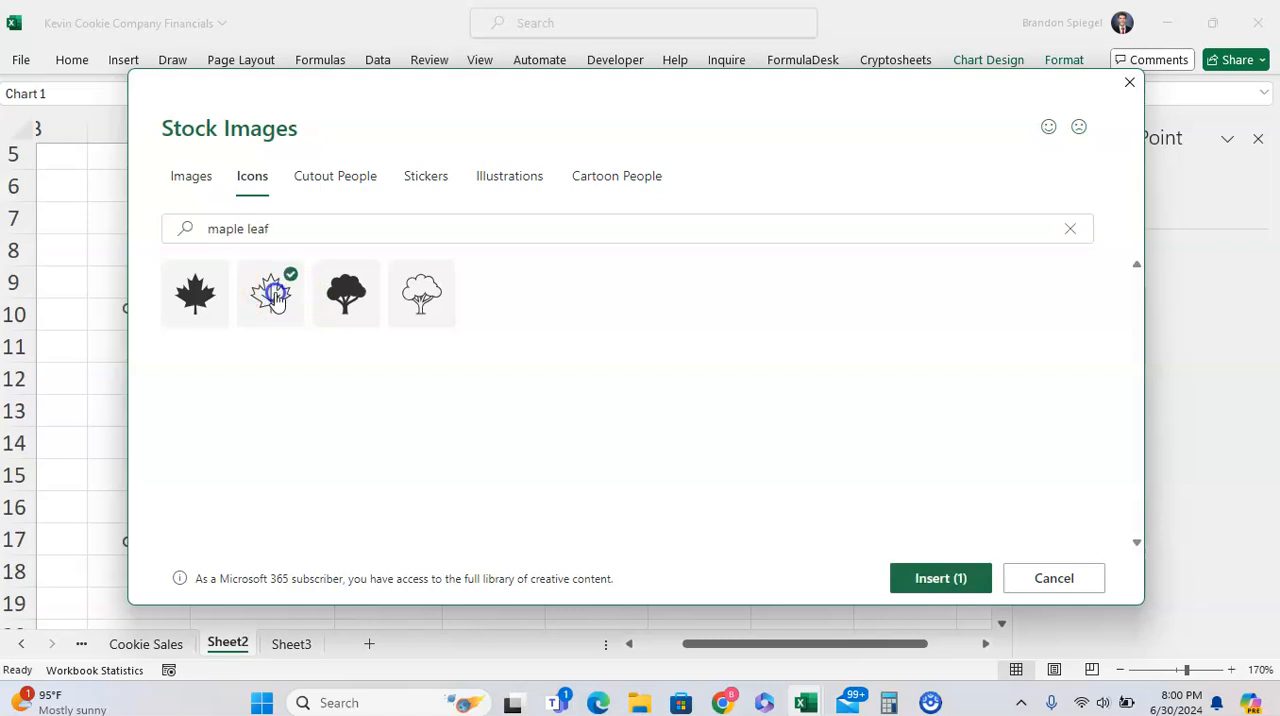
pyautogui.click(922, 579)
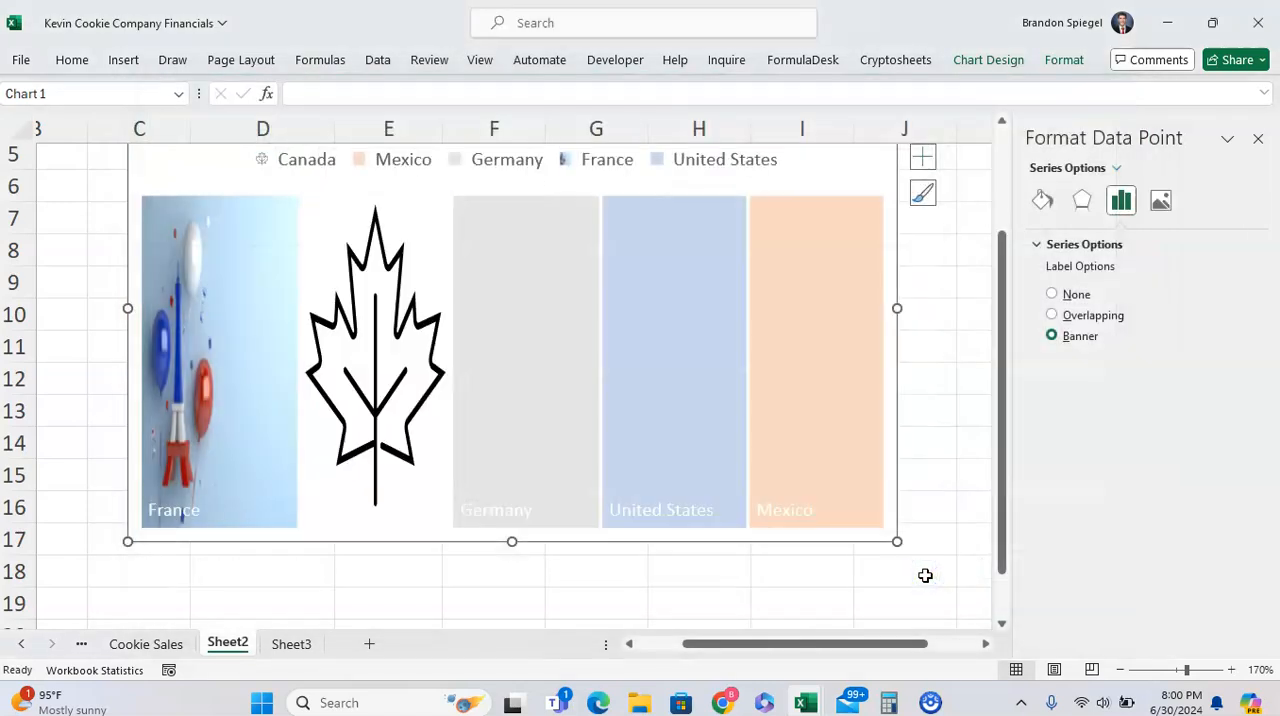
# Start a picture fill from stock images for the Germany tile and search the library for "germany"
pyautogui.click(560, 378)
pyautogui.rightClick(558, 377)
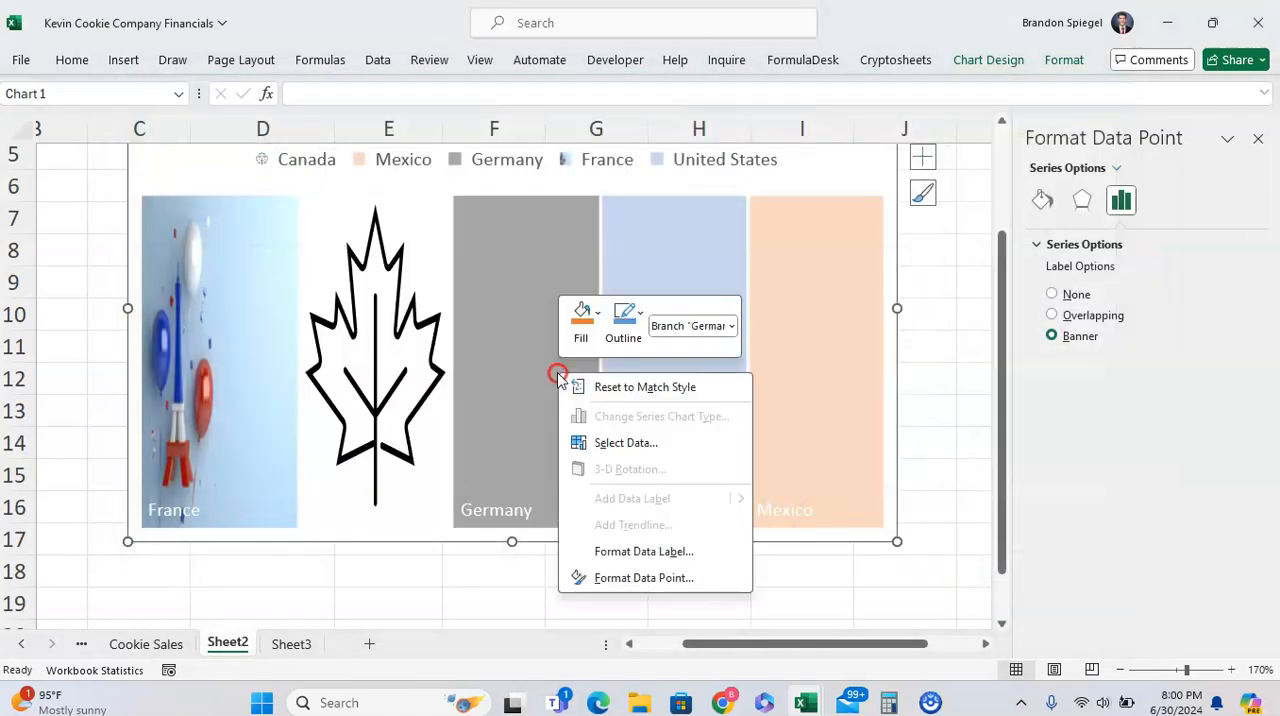
pyautogui.click(581, 323)
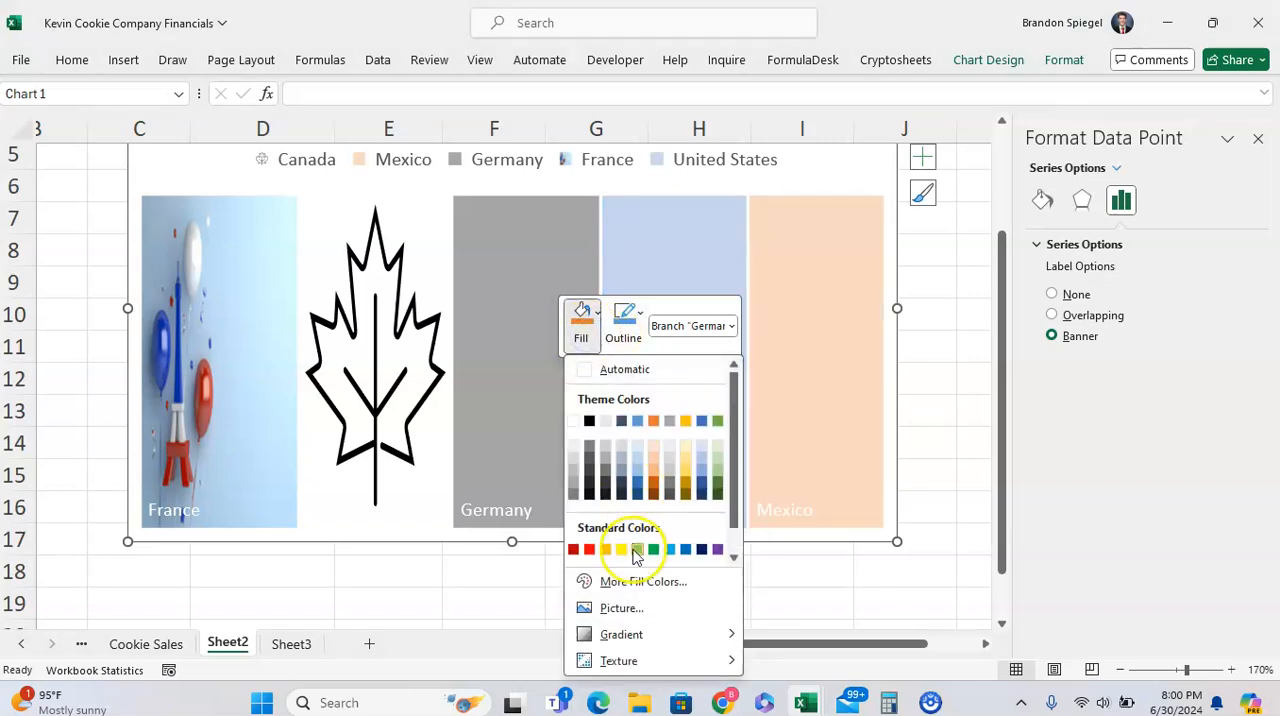
pyautogui.click(622, 607)
pyautogui.click(462, 345)
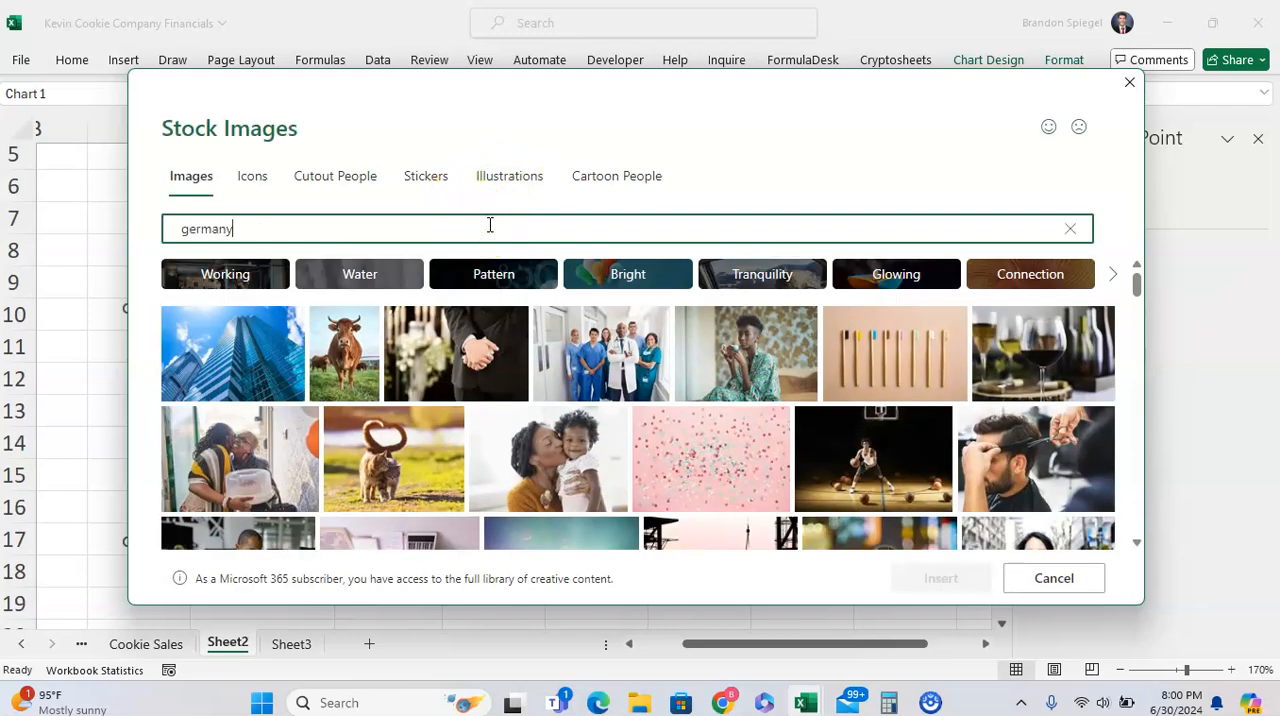
pyautogui.press('Return')
pyautogui.click(240, 332)
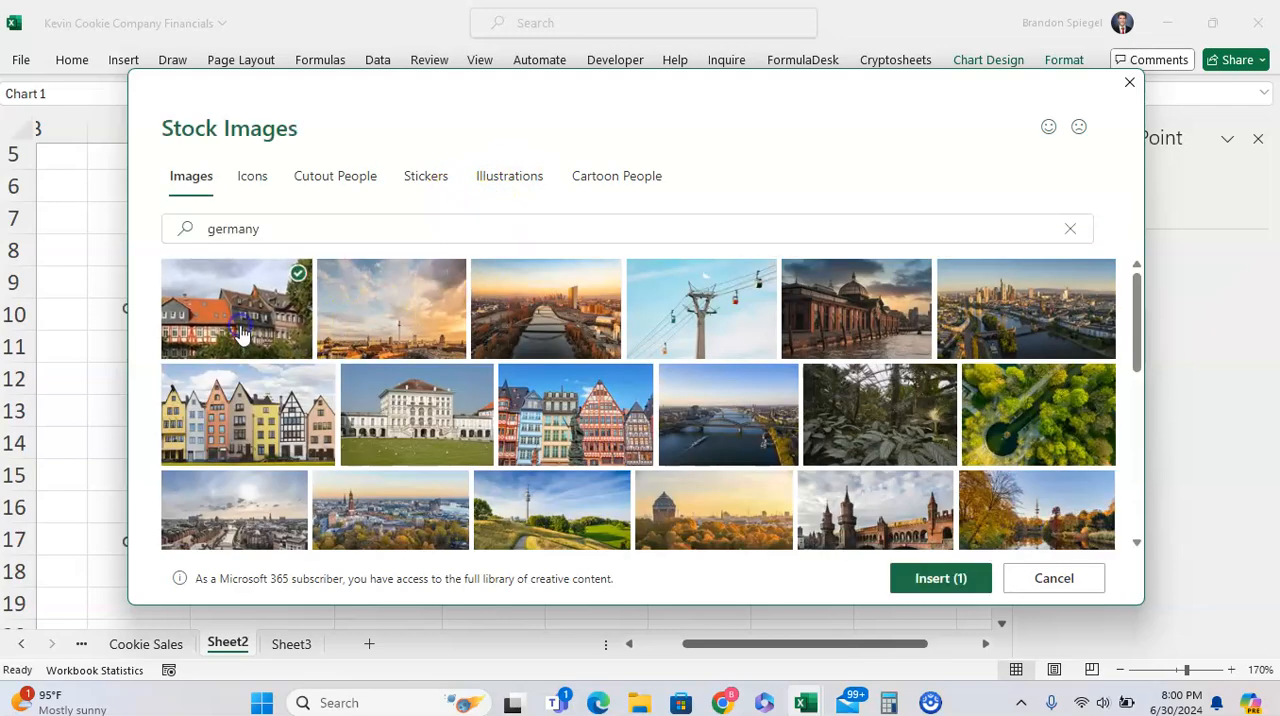
pyautogui.scroll(-1, 806, 510)
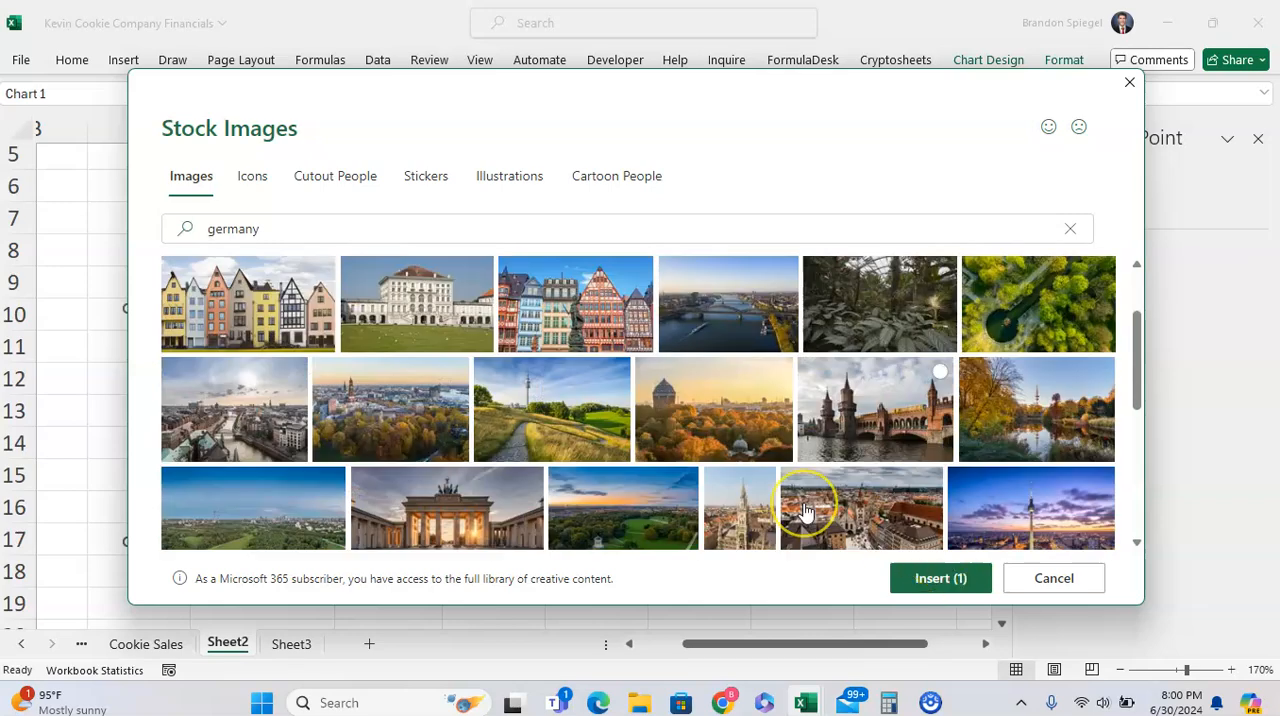
pyautogui.scroll(-5, 804, 512)
pyautogui.scroll(6, 804, 512)
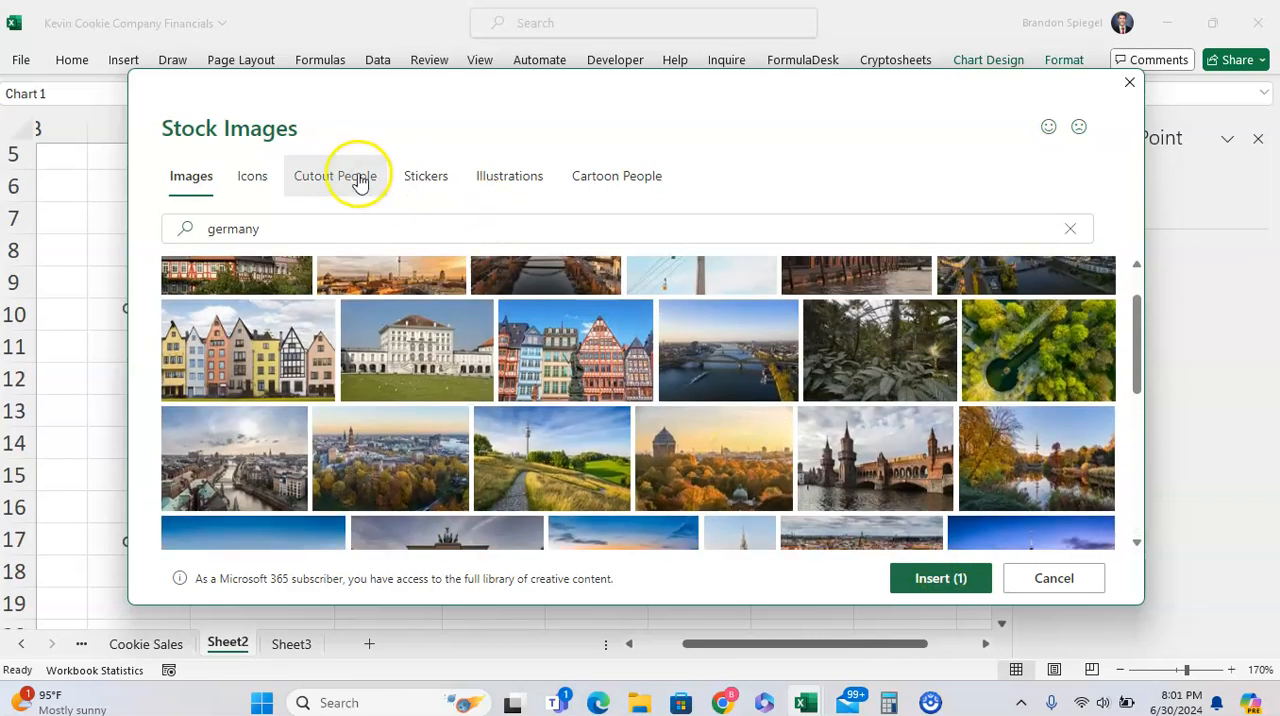
pyautogui.click(250, 176)
pyautogui.click(189, 176)
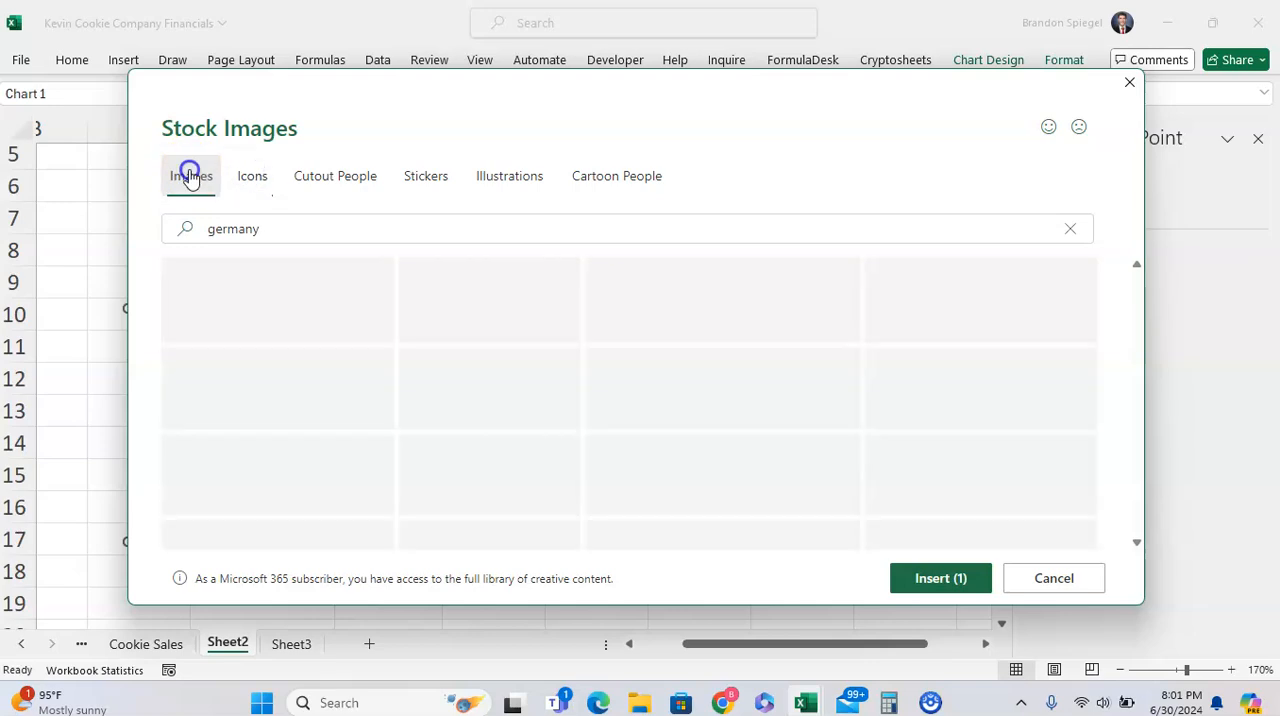
# Search the stock images again for "germany" and fill the Germany tile with the sunset photo of a river running through a city
pyautogui.click(356, 240)
pyautogui.click(336, 231)
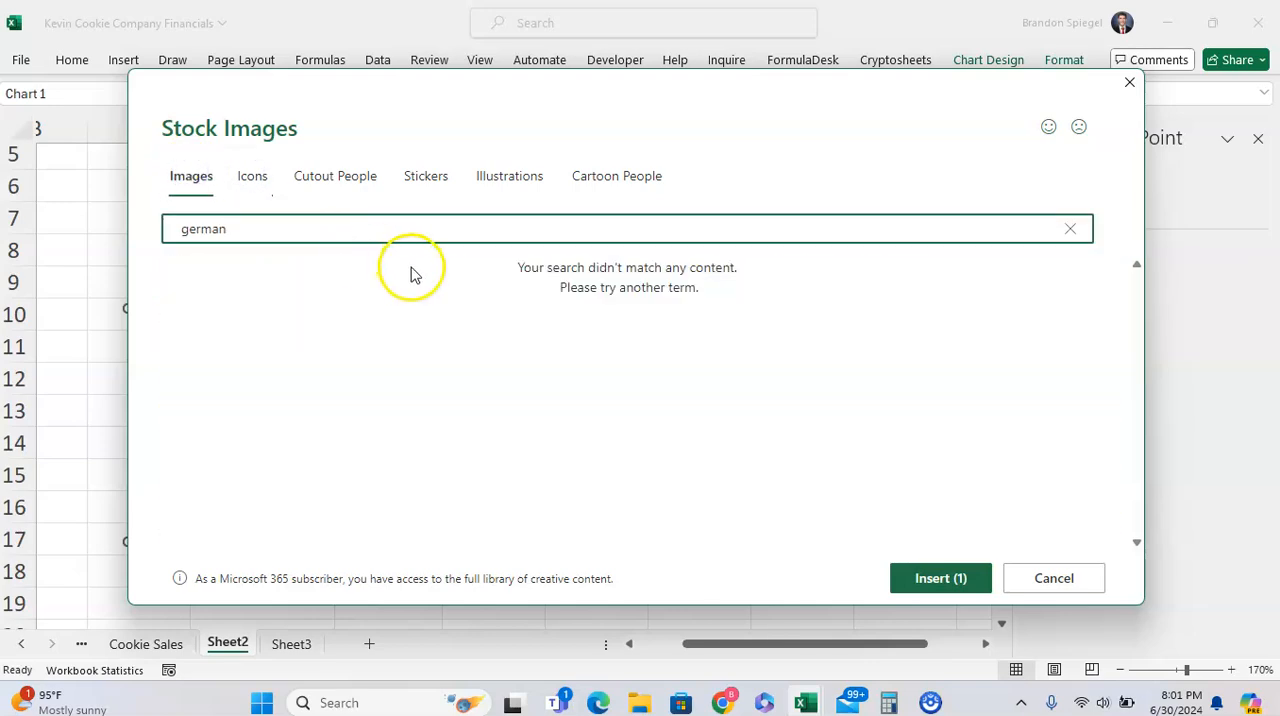
pyautogui.write('y')
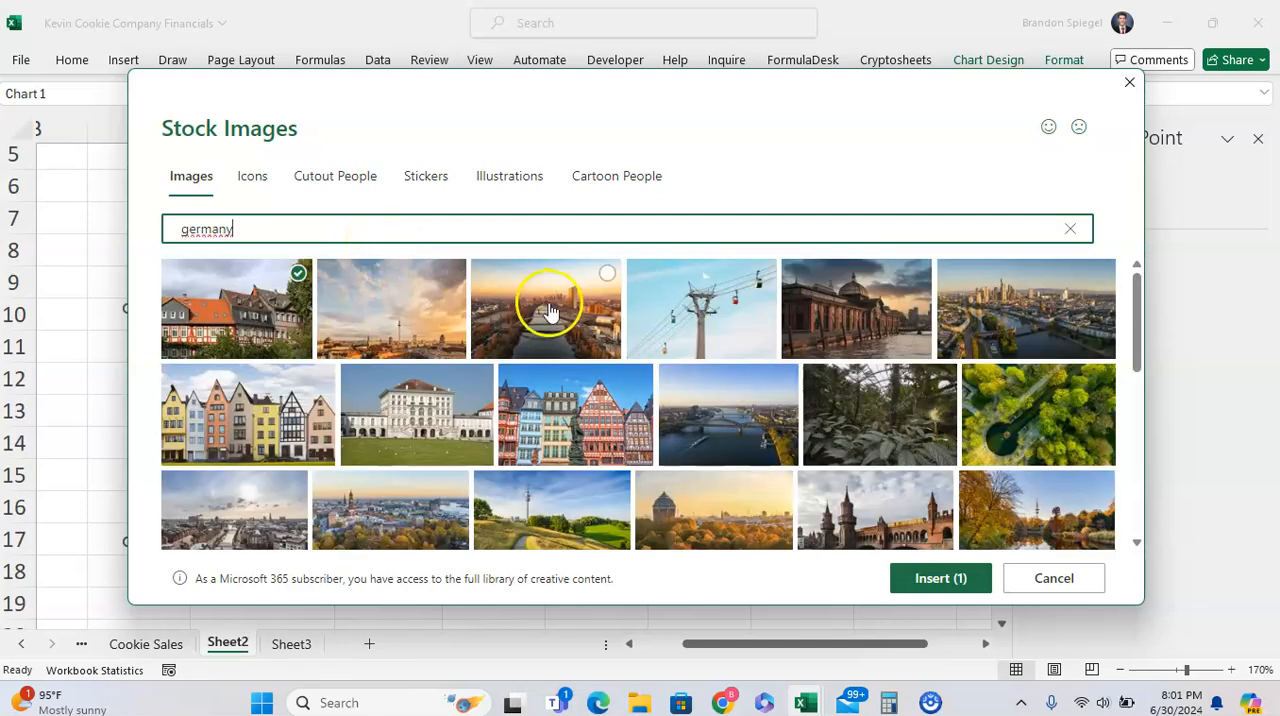
pyautogui.click(548, 311)
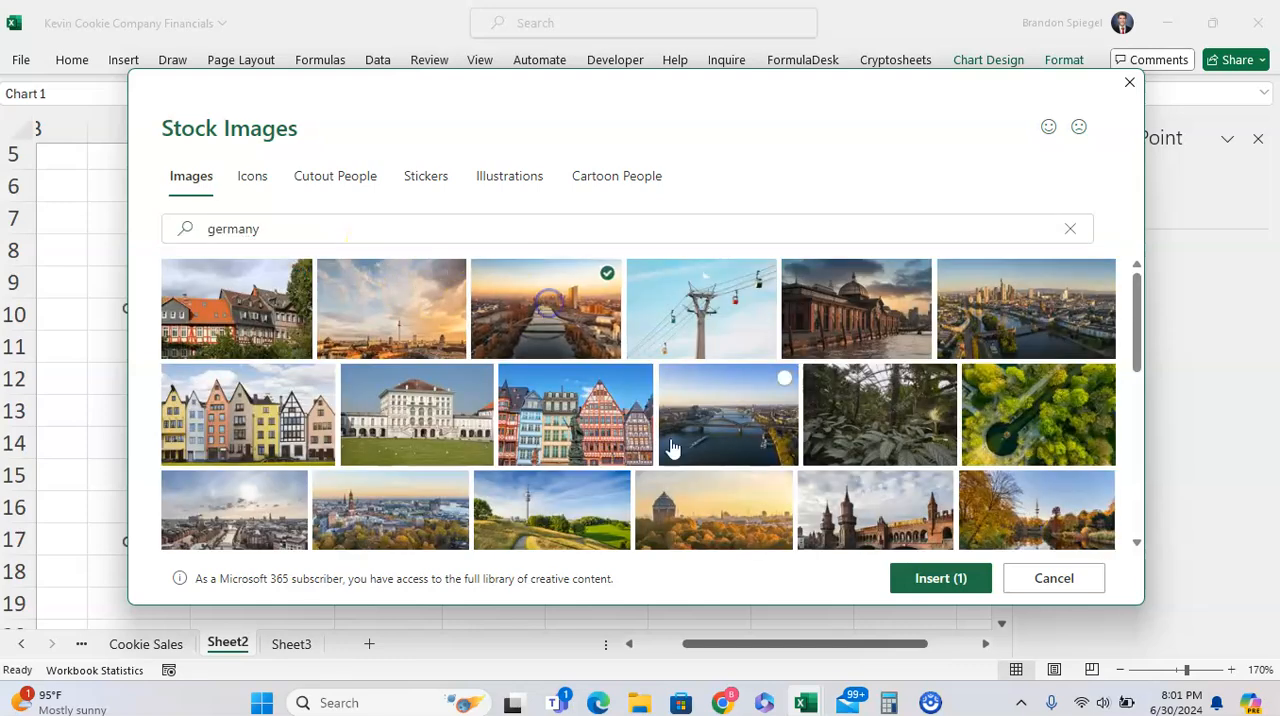
pyautogui.click(914, 580)
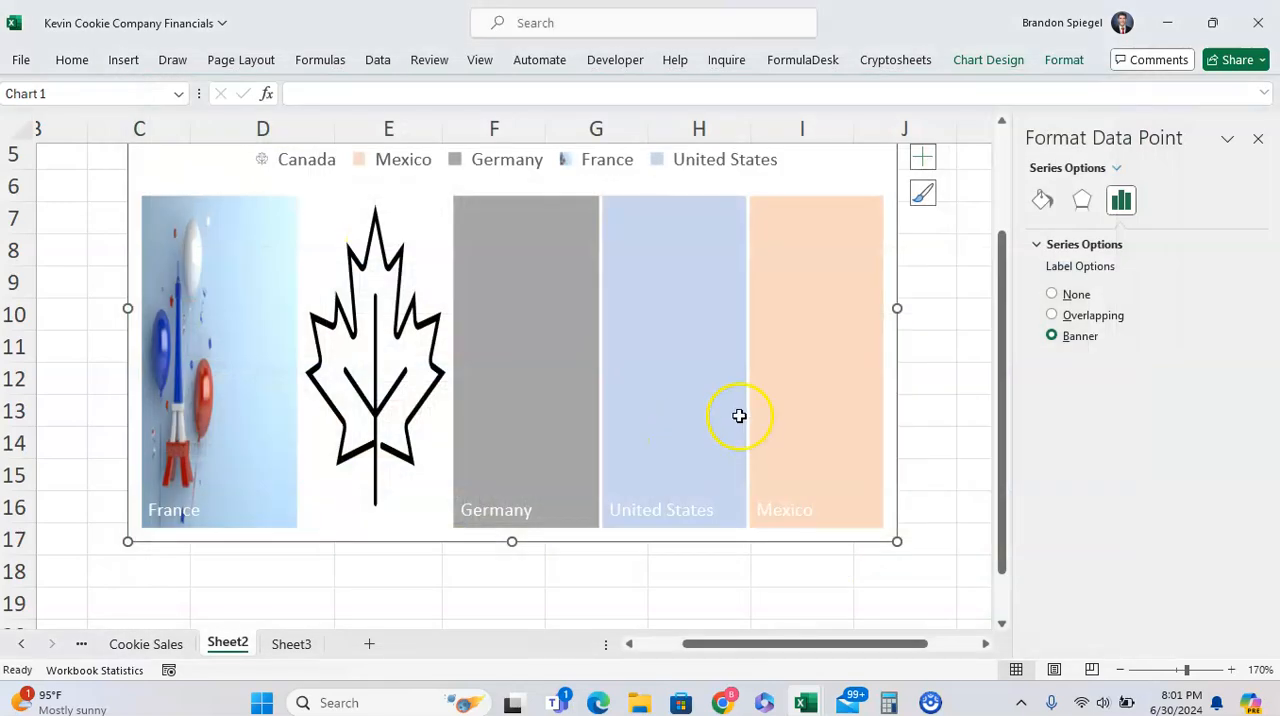
# Select the United States tile and set the series label option to Overlapping
pyautogui.click(676, 337)
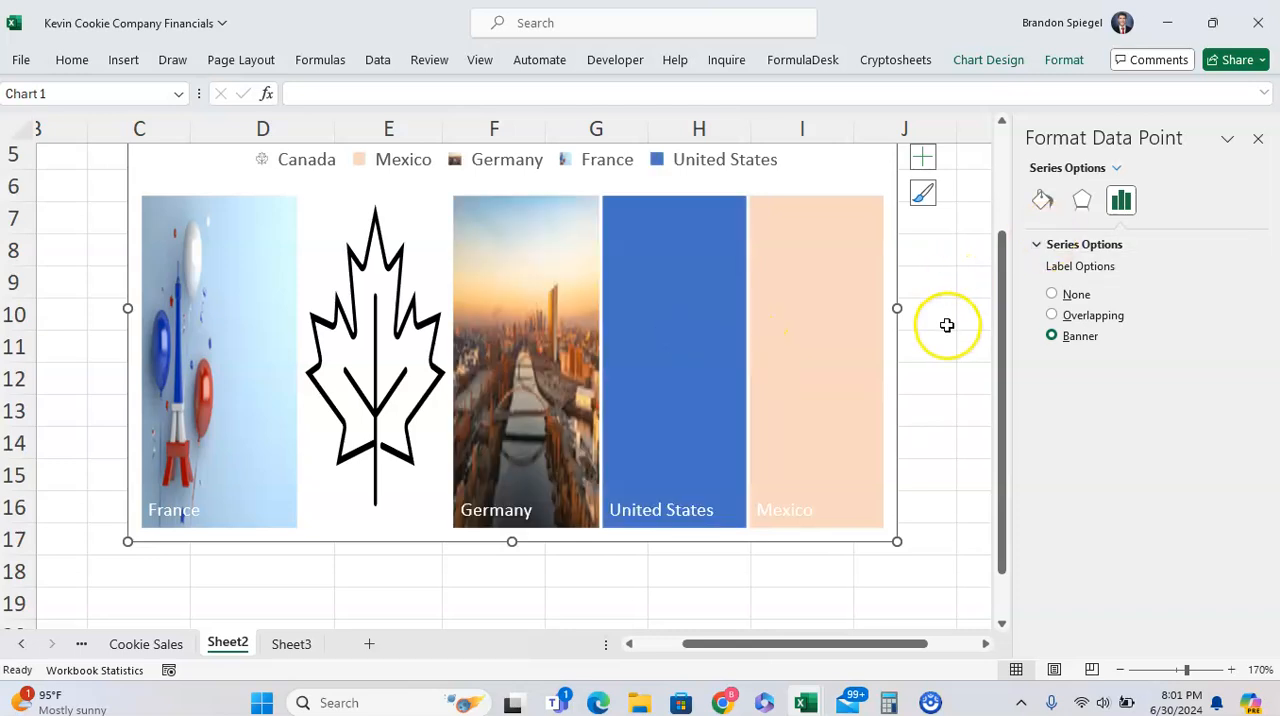
pyautogui.rightClick(671, 271)
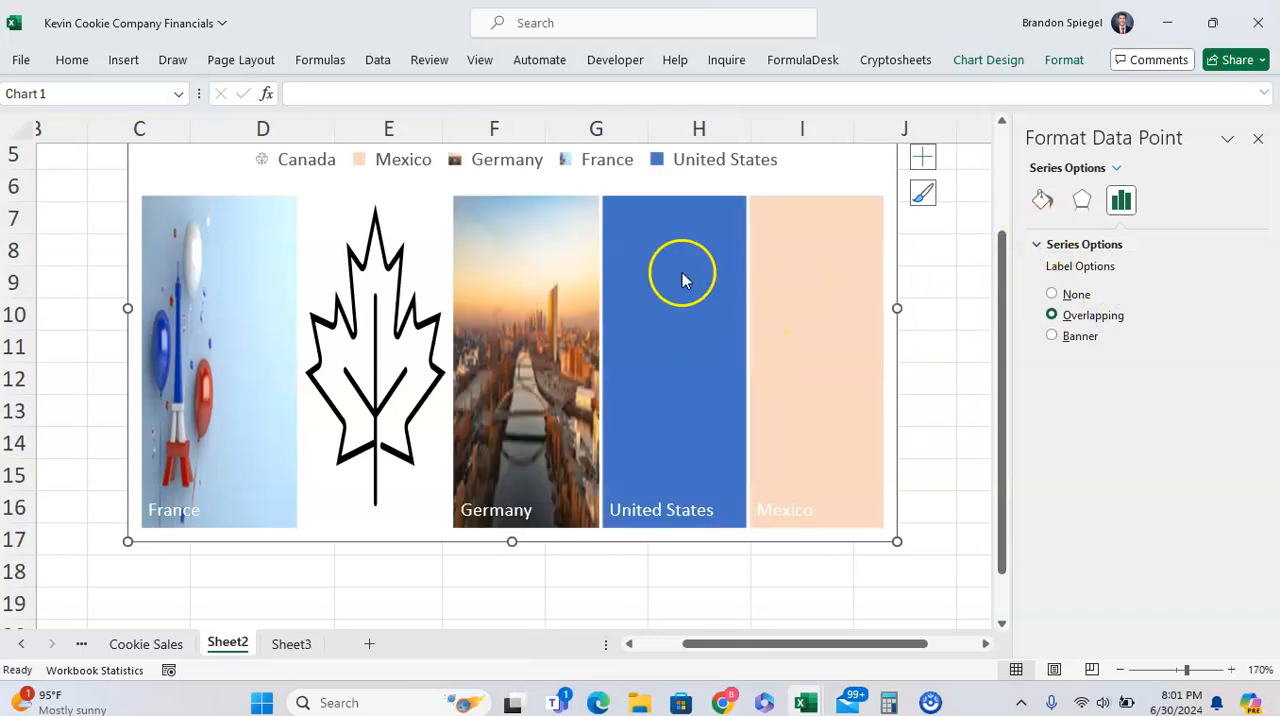
pyautogui.click(538, 287)
# Start a picture fill from stock images for the United States tile and search the library for "america"
pyautogui.rightClick(699, 306)
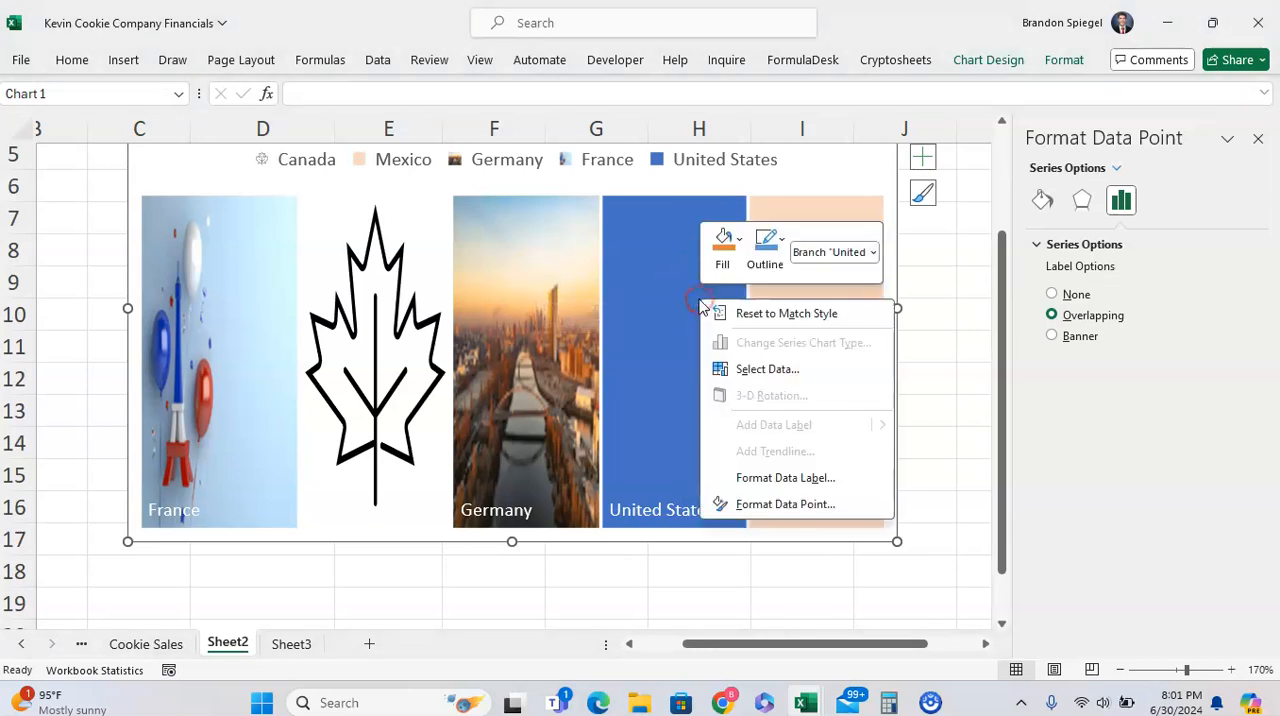
pyautogui.click(727, 258)
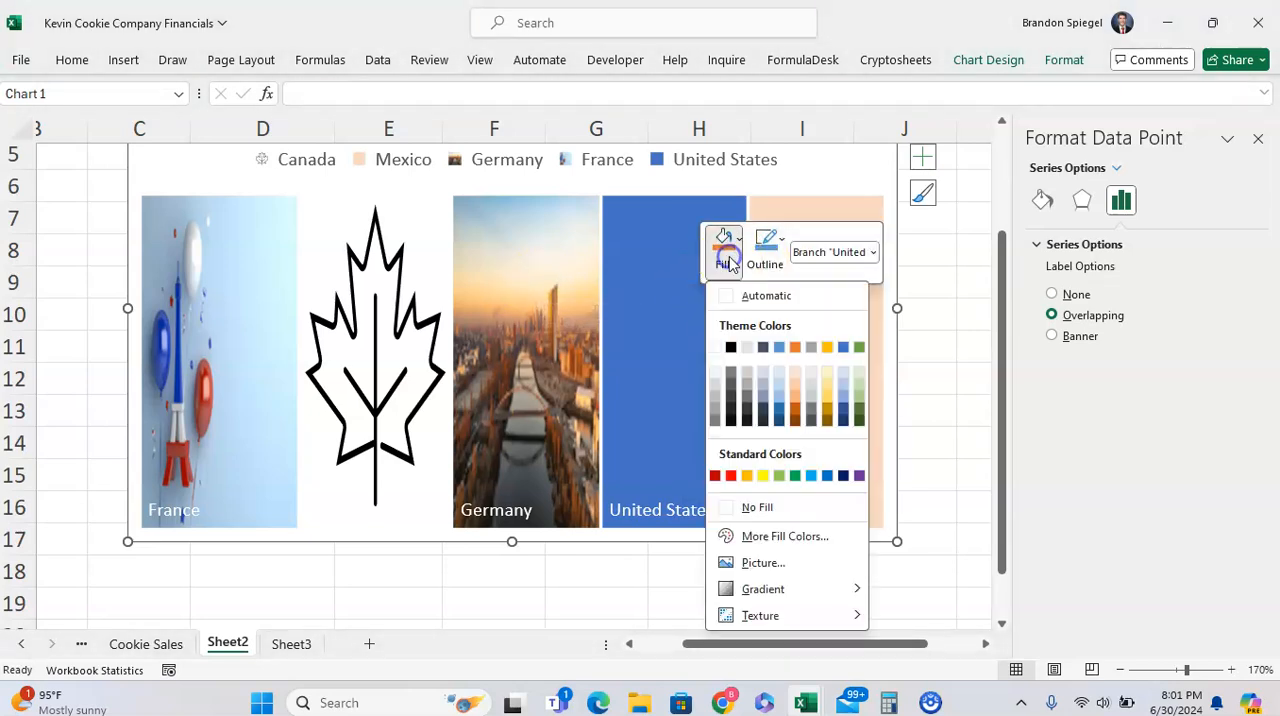
pyautogui.click(763, 563)
pyautogui.click(485, 355)
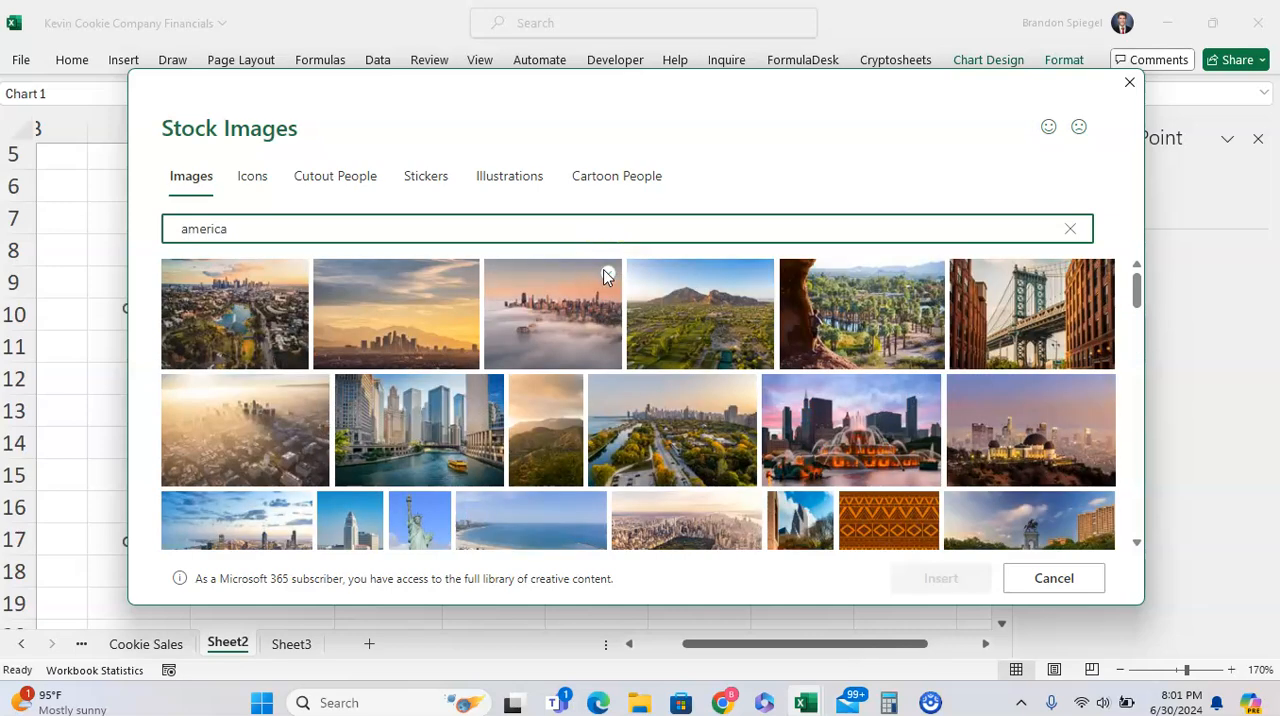
pyautogui.scroll(-3, 935, 368)
pyautogui.write('n')
pyautogui.press('BackSpace')
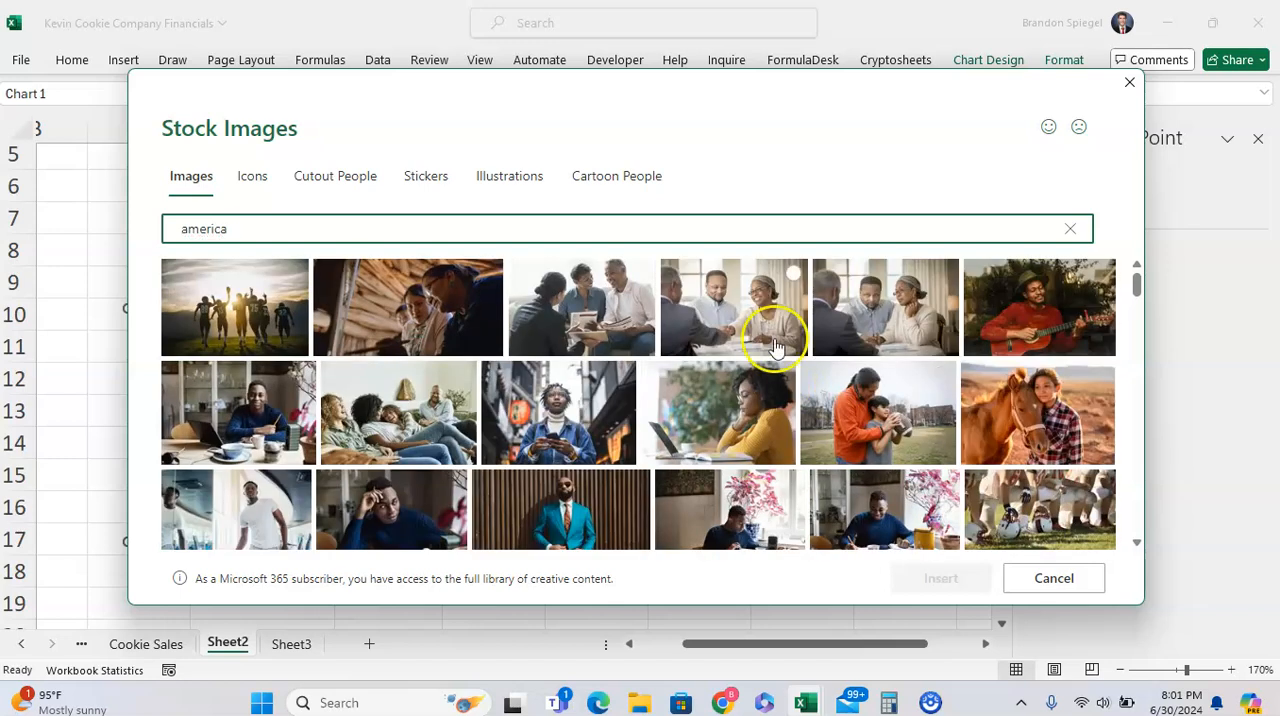
# Check the stickers for "america", search the icons for "usa", and close the stock library without inserting anything
pyautogui.click(414, 188)
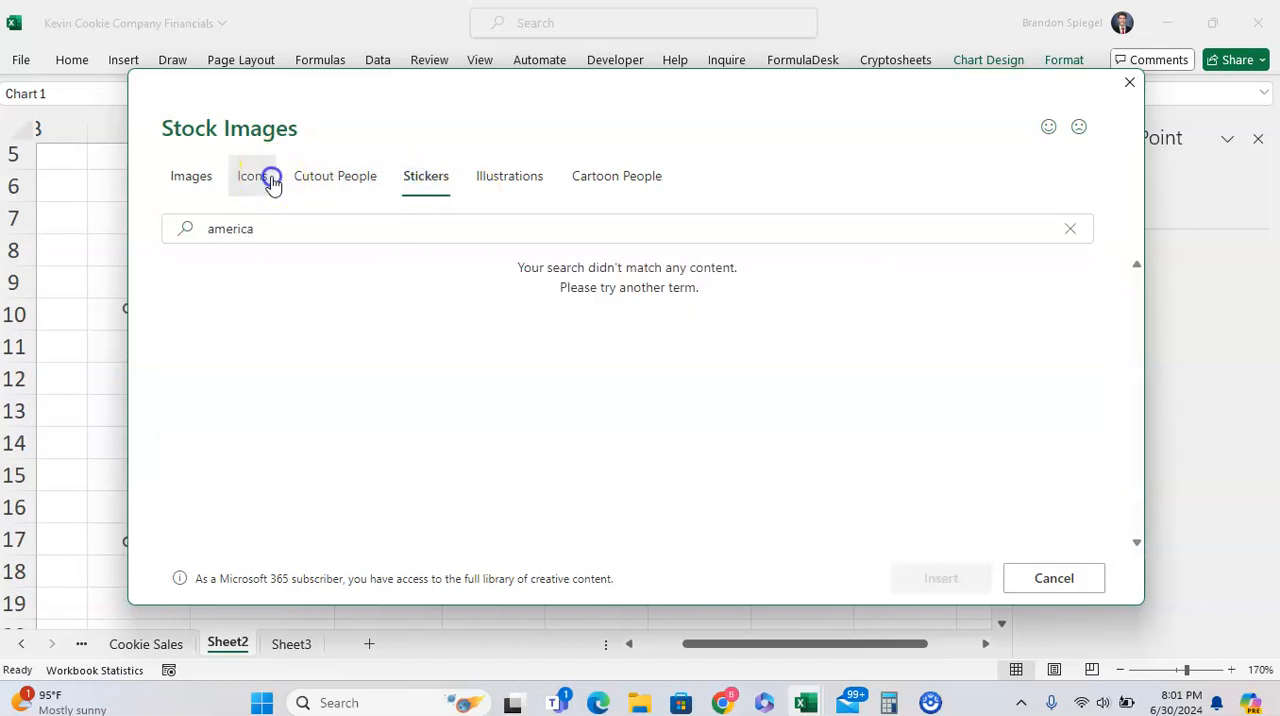
pyautogui.click(254, 176)
pyautogui.moveTo(303, 224); pyautogui.dragTo(70, 203)
pyautogui.moveTo(177, 229); pyautogui.dragTo(278, 235)
pyautogui.write('usa')
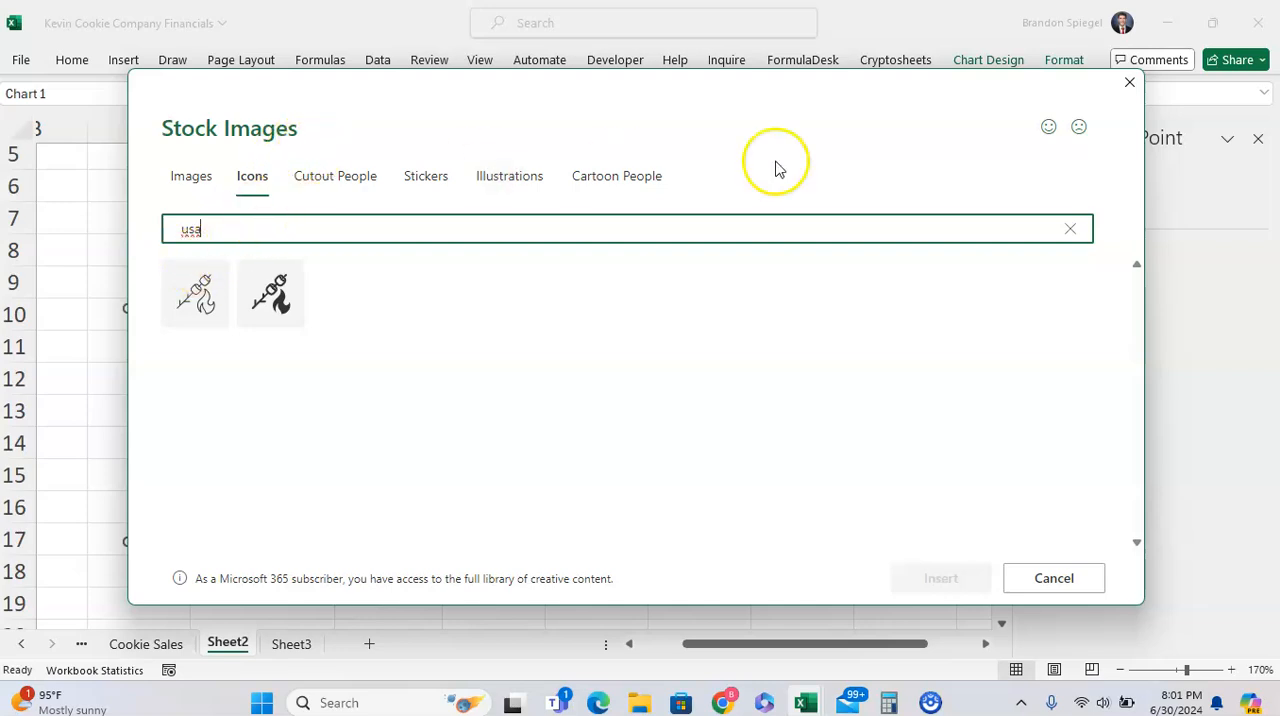
pyautogui.click(1125, 90)
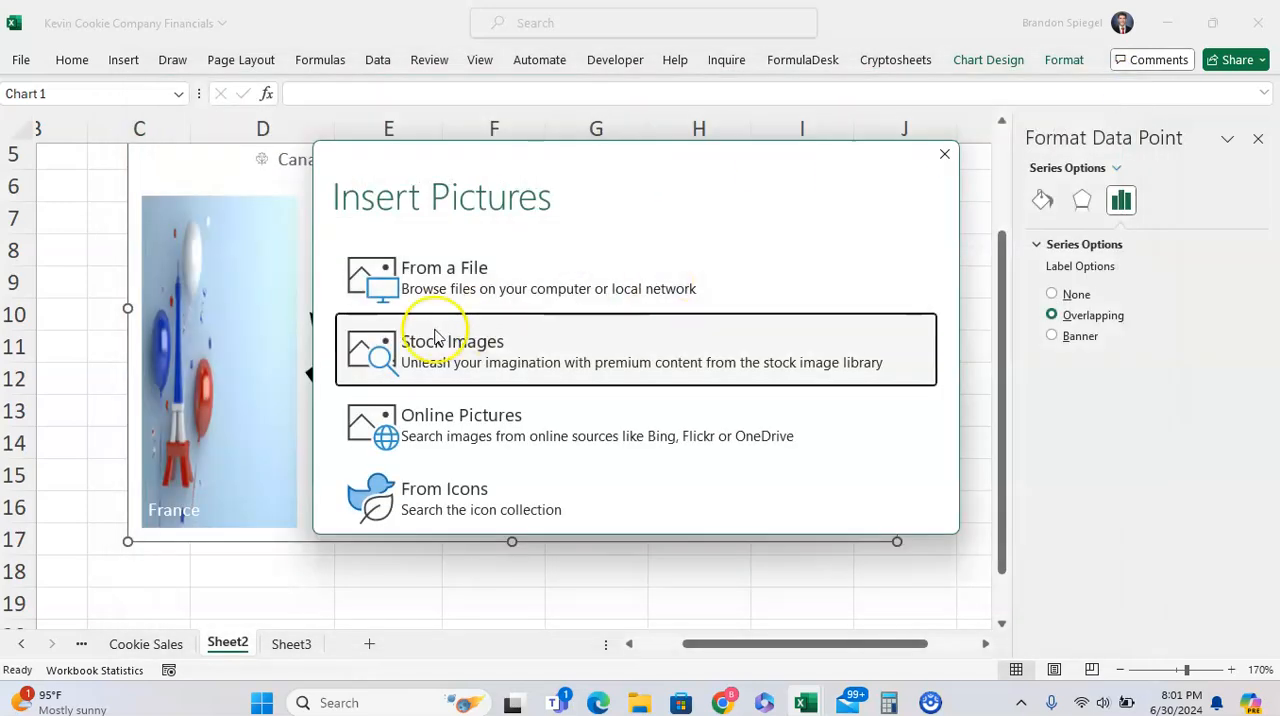
# Open the icon collection as the fill source and search it for "usa" and "america"
pyautogui.click(473, 478)
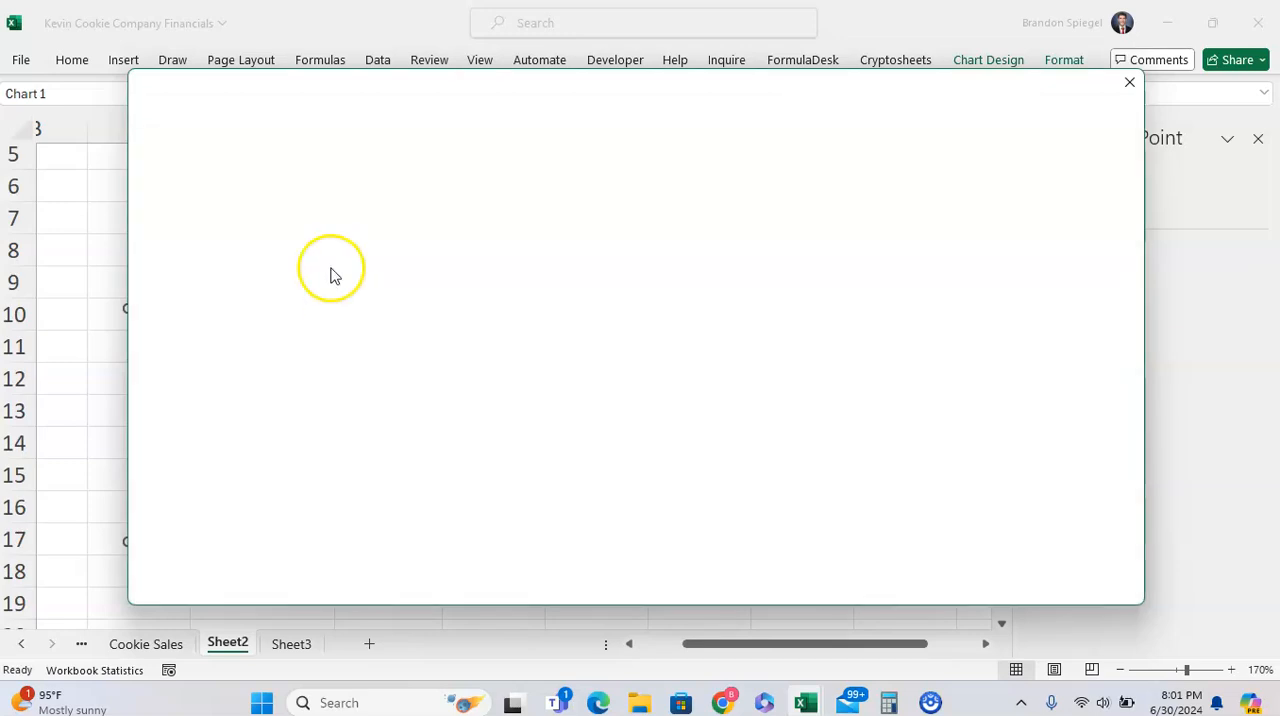
pyautogui.click(322, 223)
pyautogui.write('u')
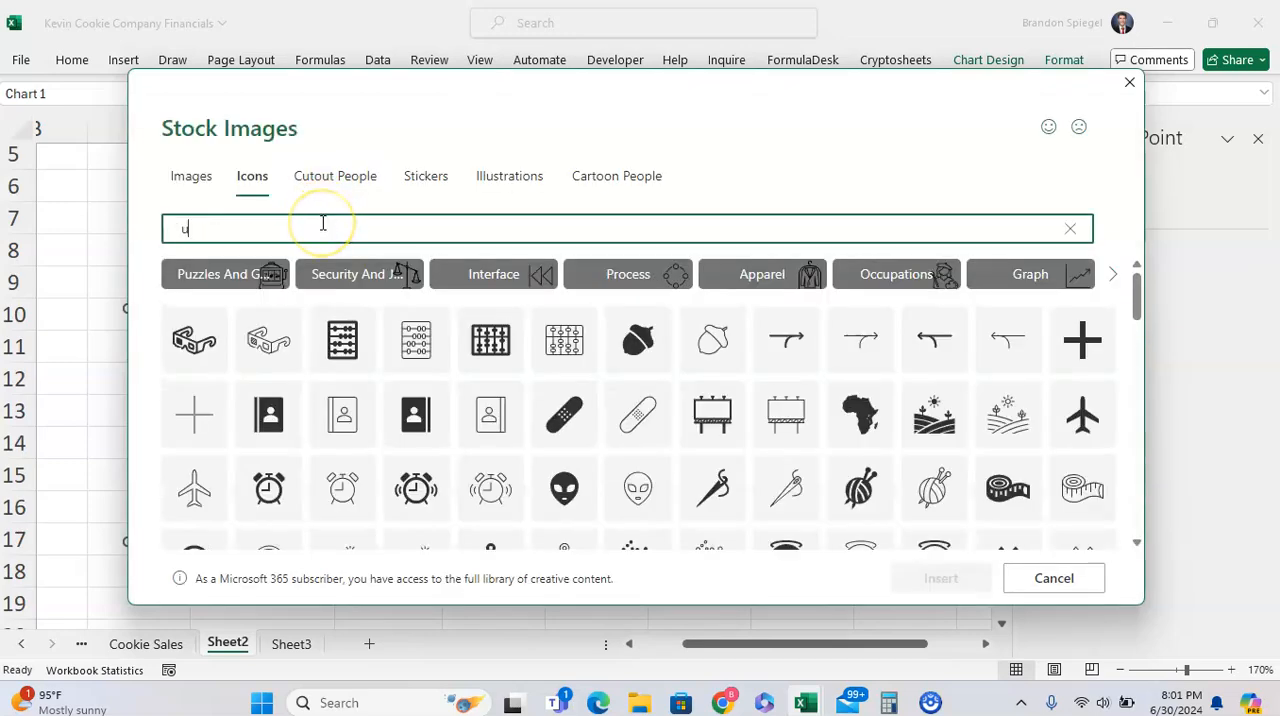
pyautogui.write('sa')
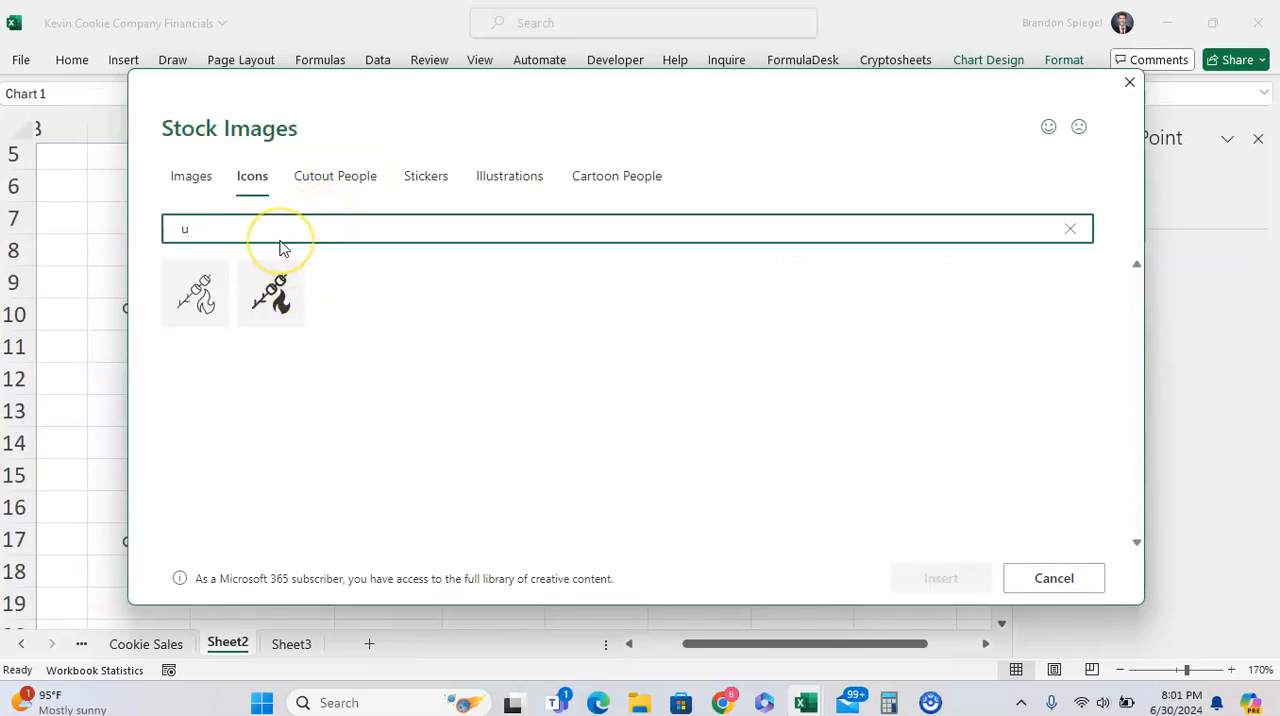
pyautogui.press('BackSpace')
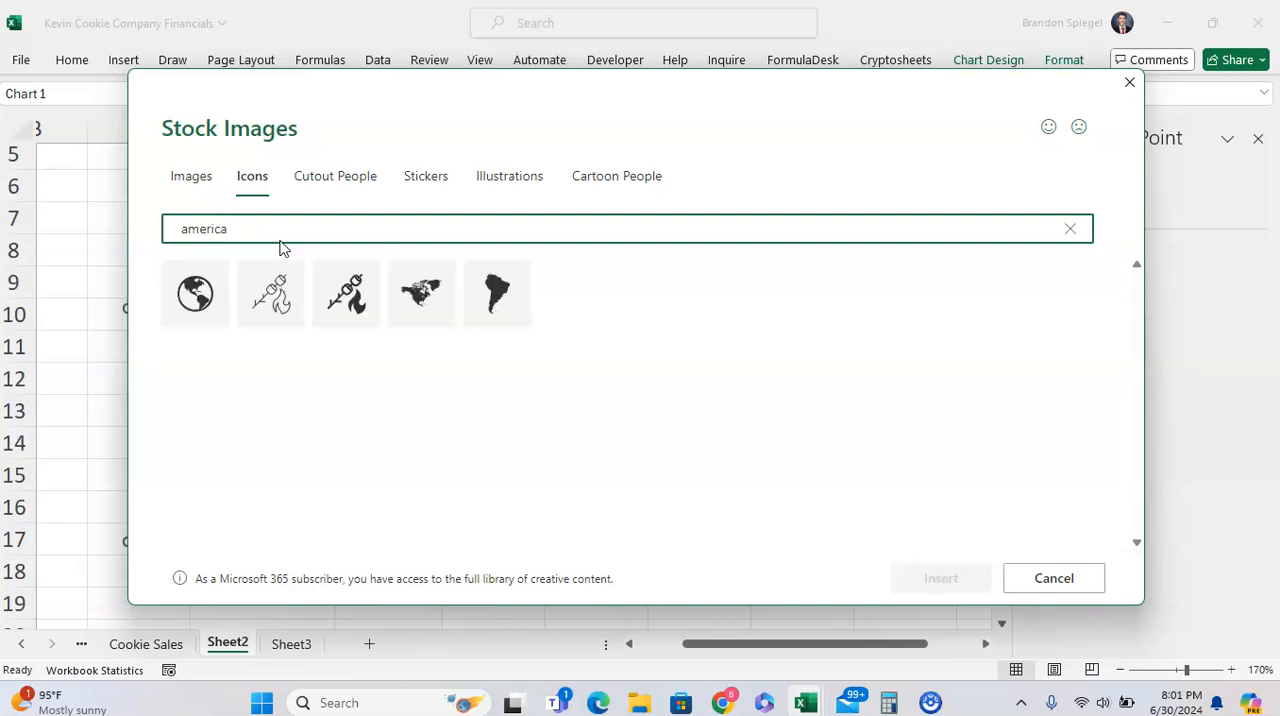
# Browse the "america" stock images and fill the United States tile with the blue picture of white stars and a red corner
pyautogui.click(190, 176)
pyautogui.click(297, 228)
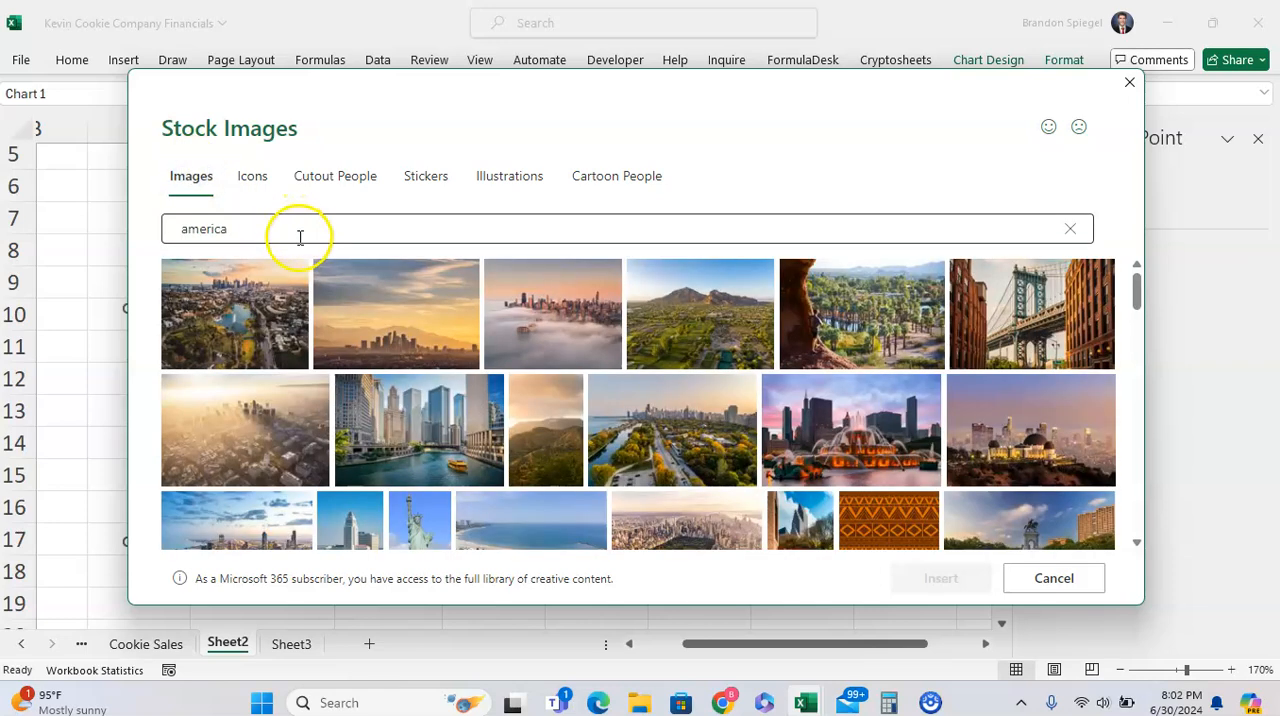
pyautogui.scroll(-10, 503, 399)
pyautogui.scroll(2, 705, 352)
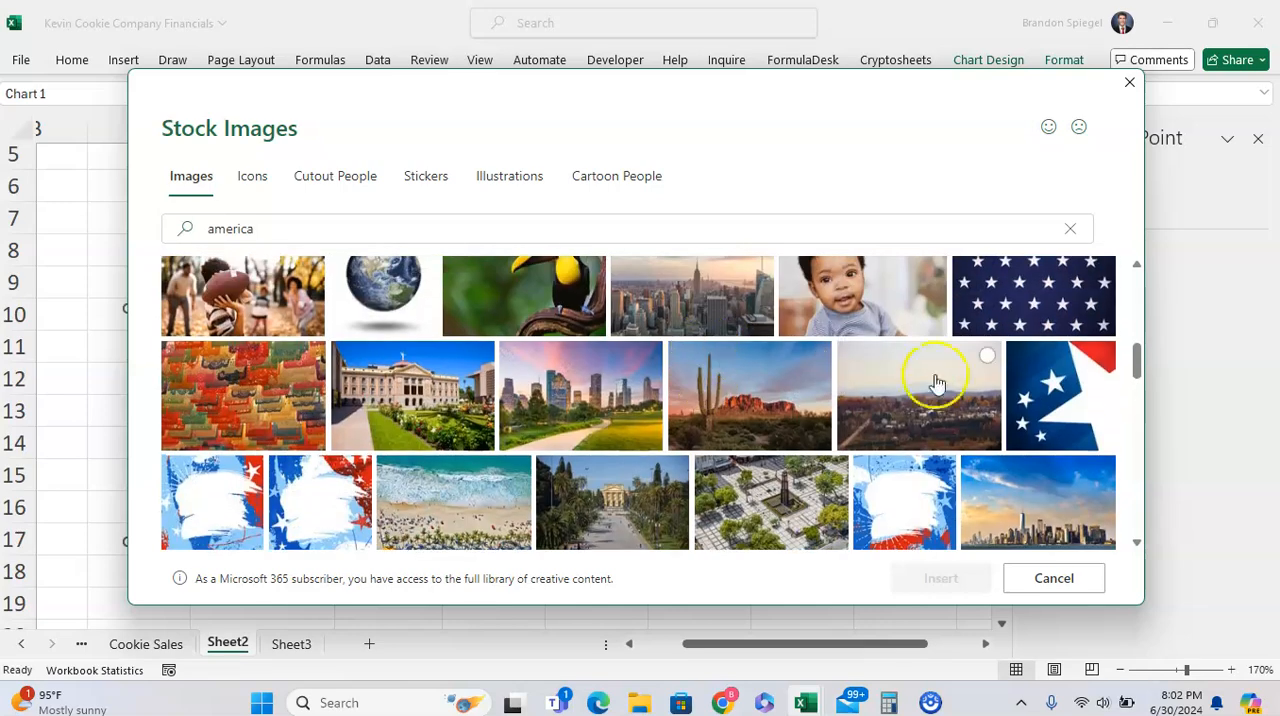
pyautogui.click(1040, 395)
pyautogui.click(940, 578)
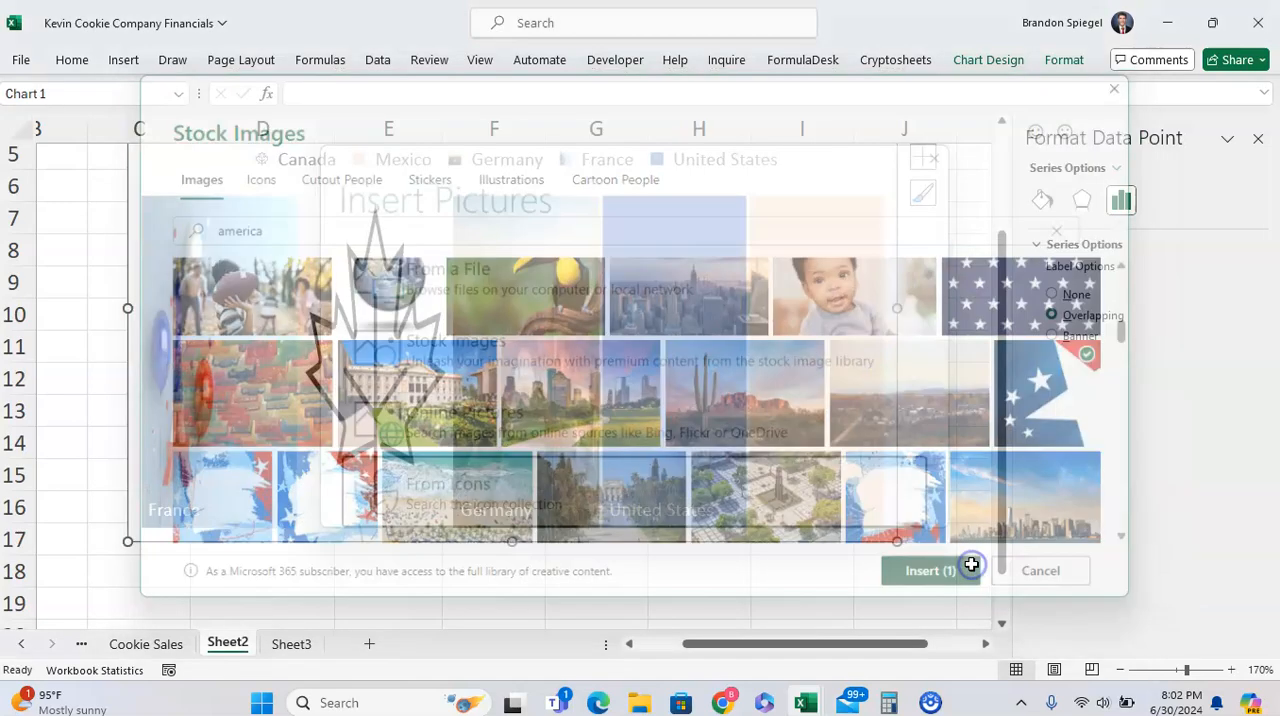
# Search the stock images for "mexico" and fill the Mexico tile with the photo of two tacos on a red background
pyautogui.rightClick(817, 358)
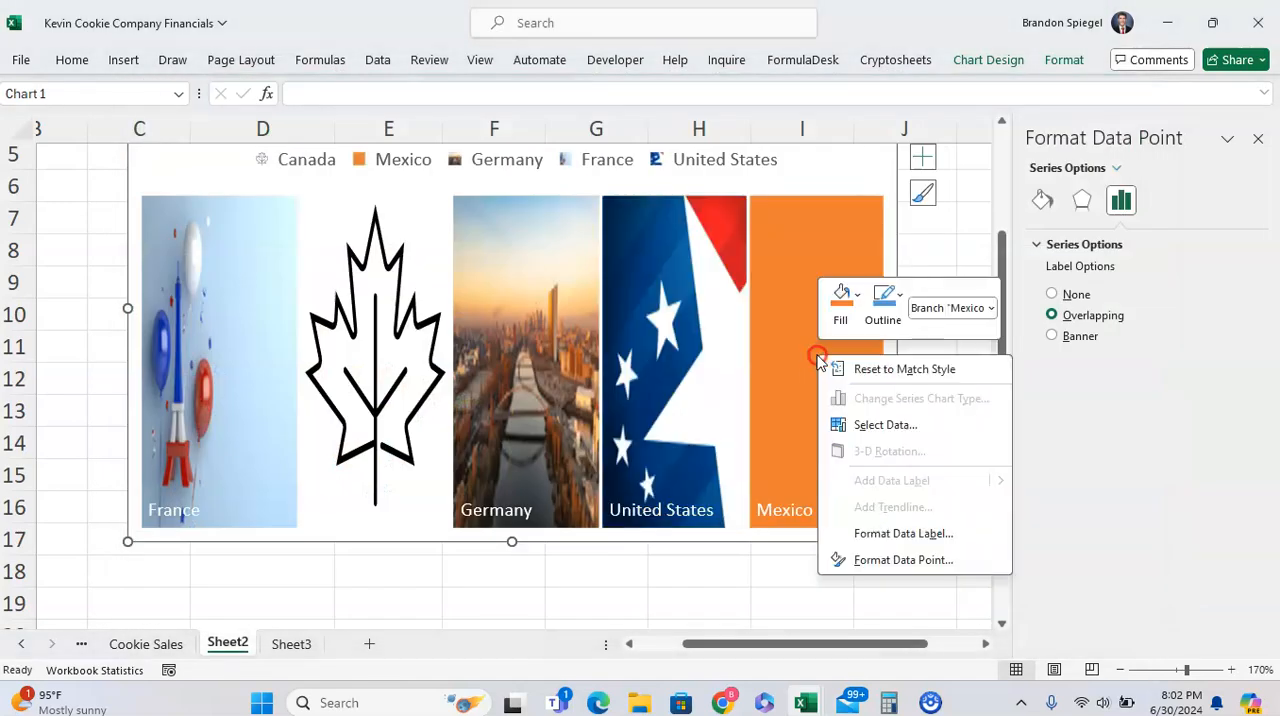
pyautogui.click(845, 305)
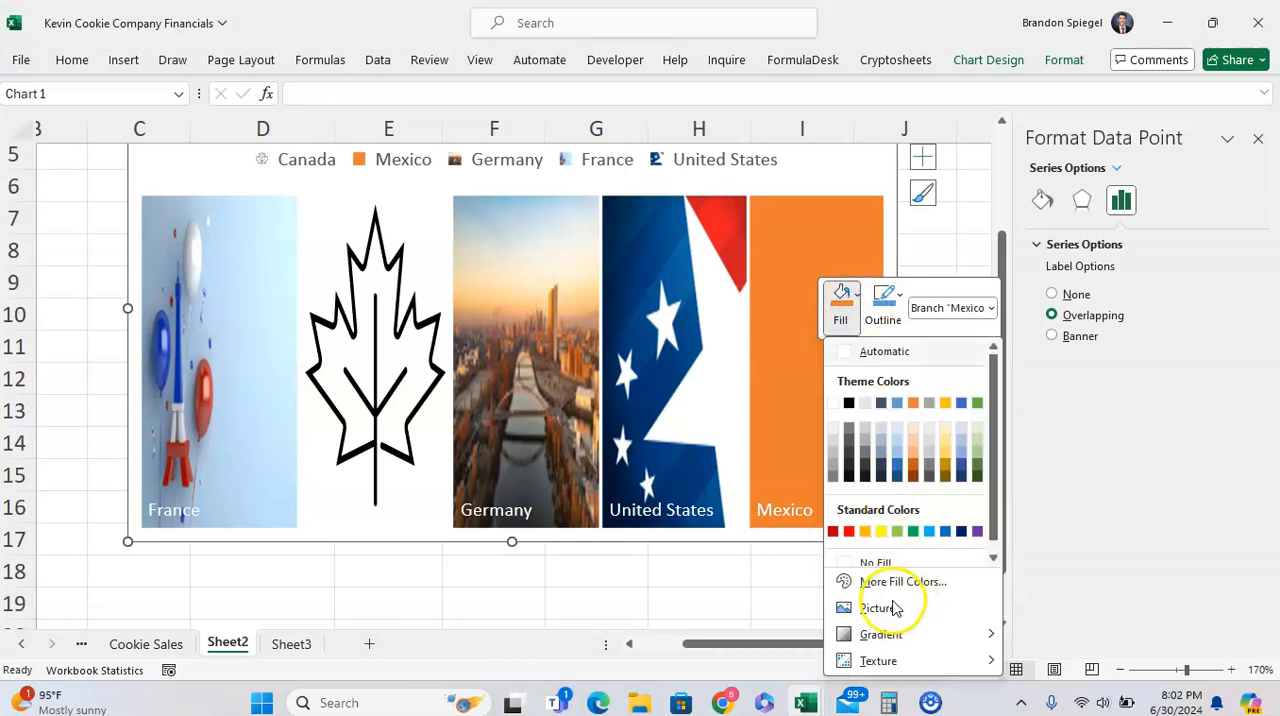
pyautogui.click(889, 609)
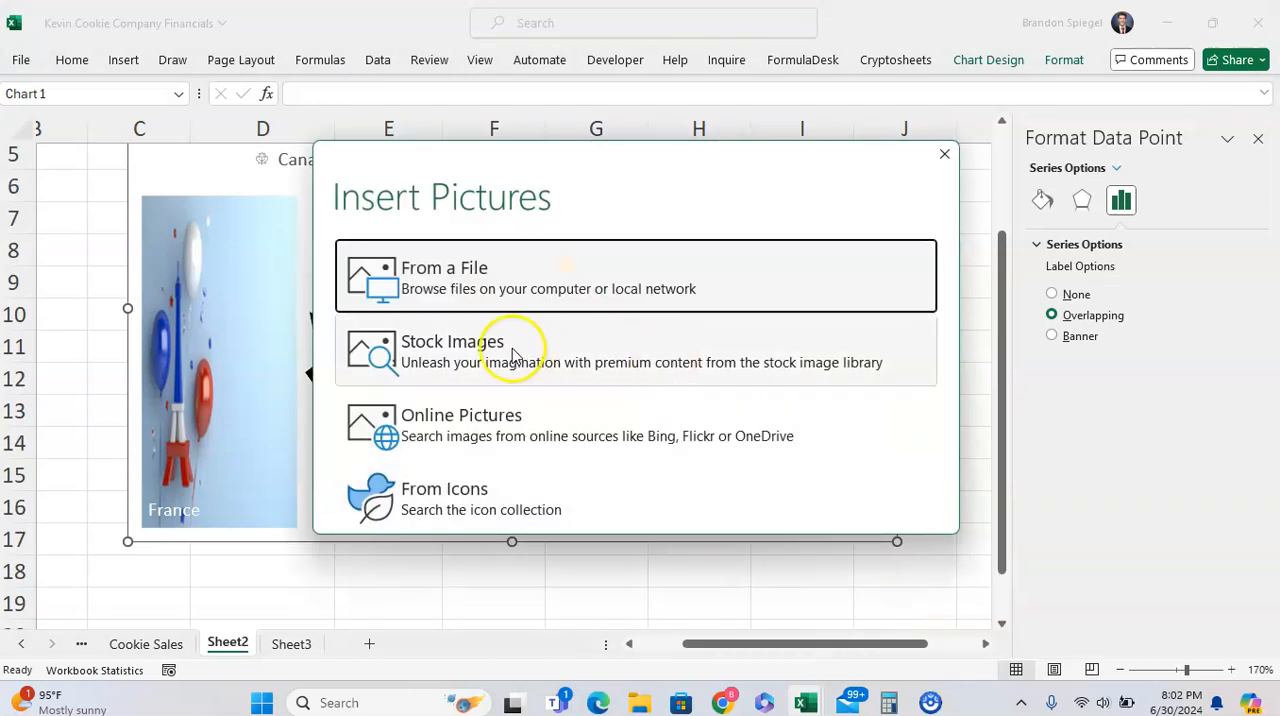
pyautogui.click(514, 346)
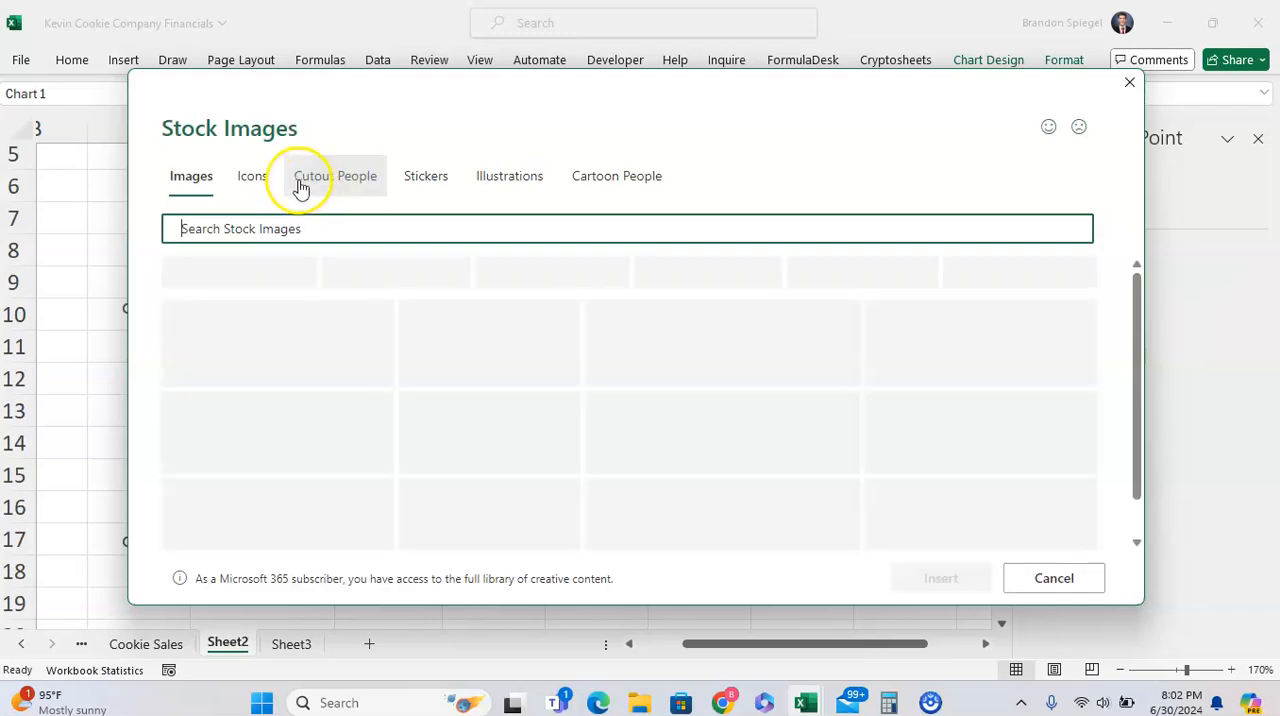
pyautogui.write('mexico')
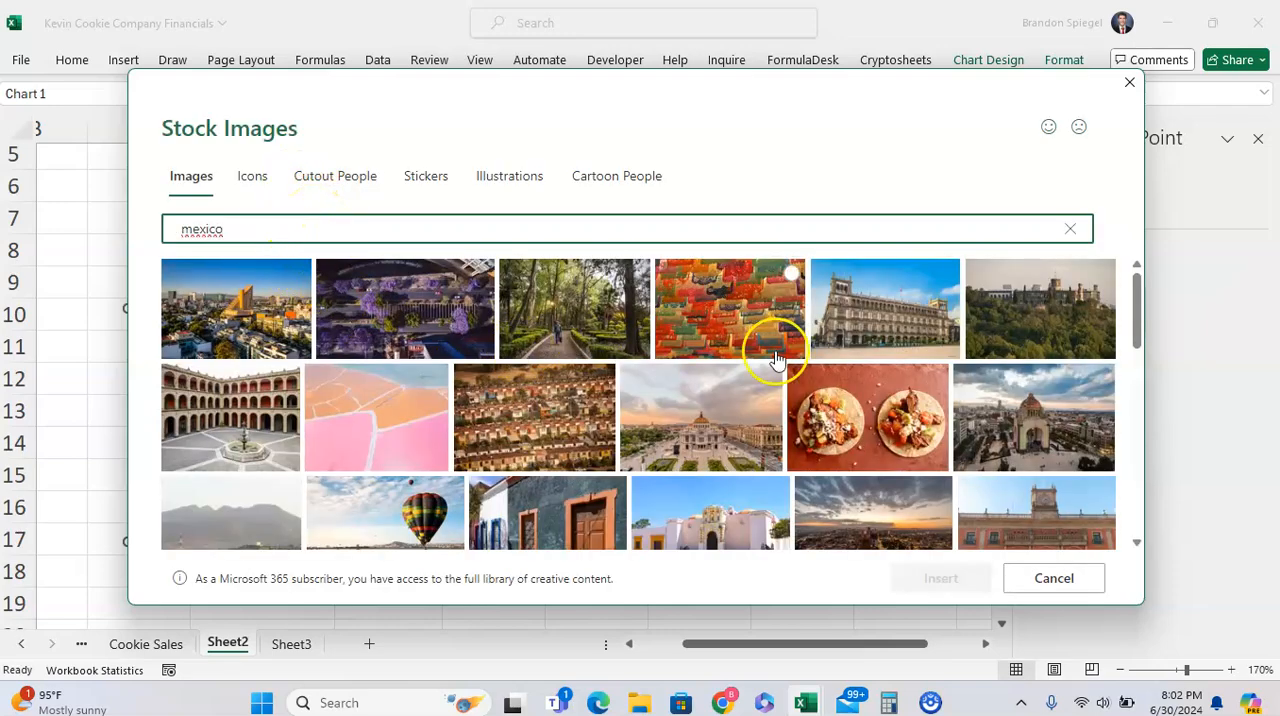
pyautogui.click(835, 378)
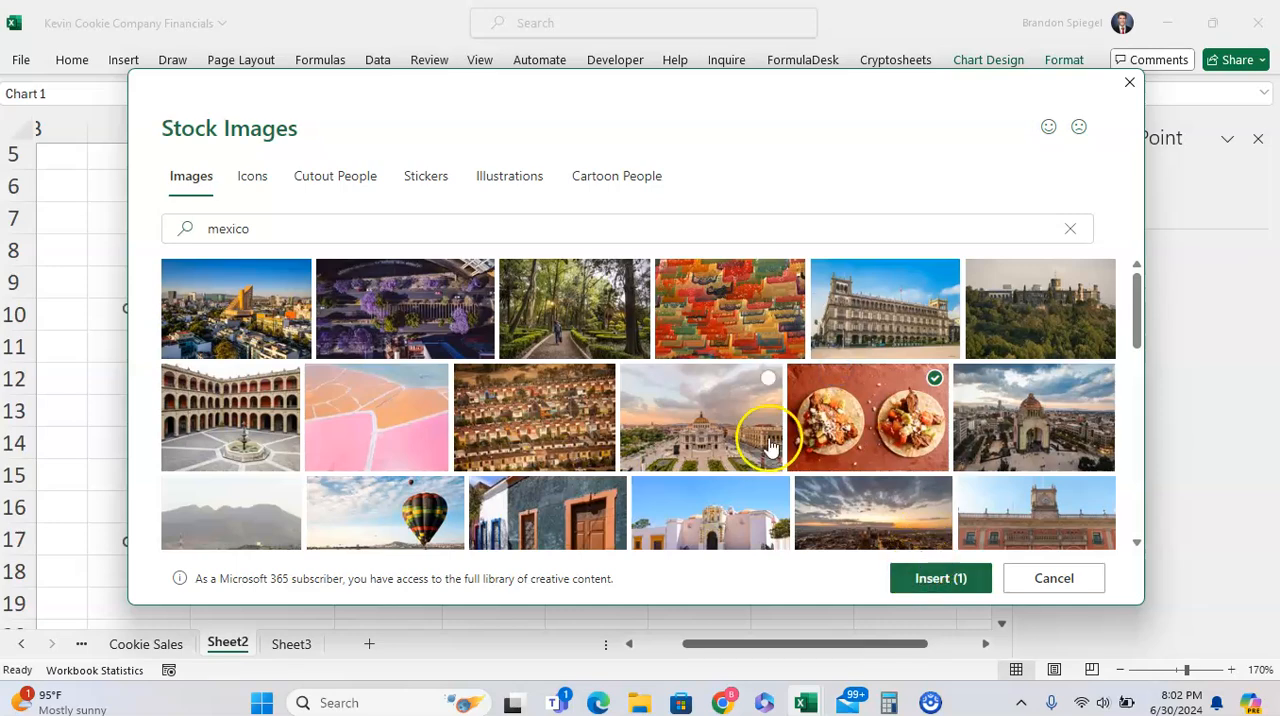
pyautogui.click(911, 576)
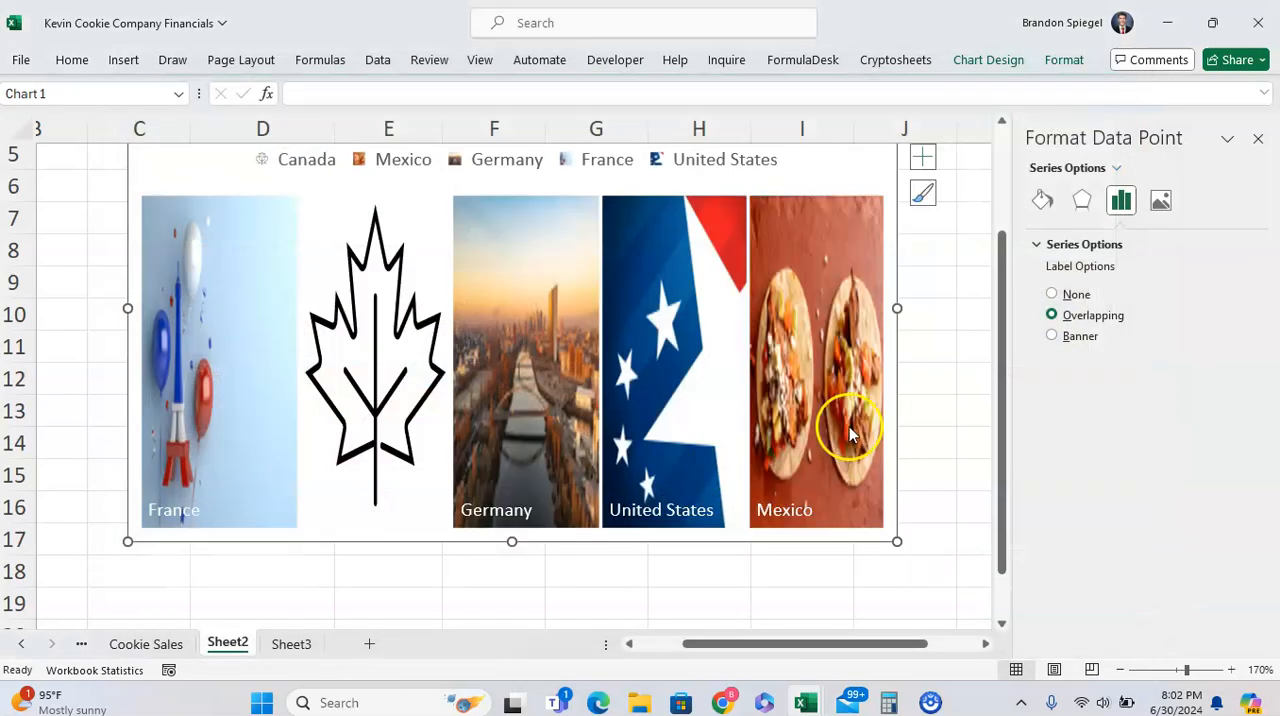
pyautogui.click(950, 416)
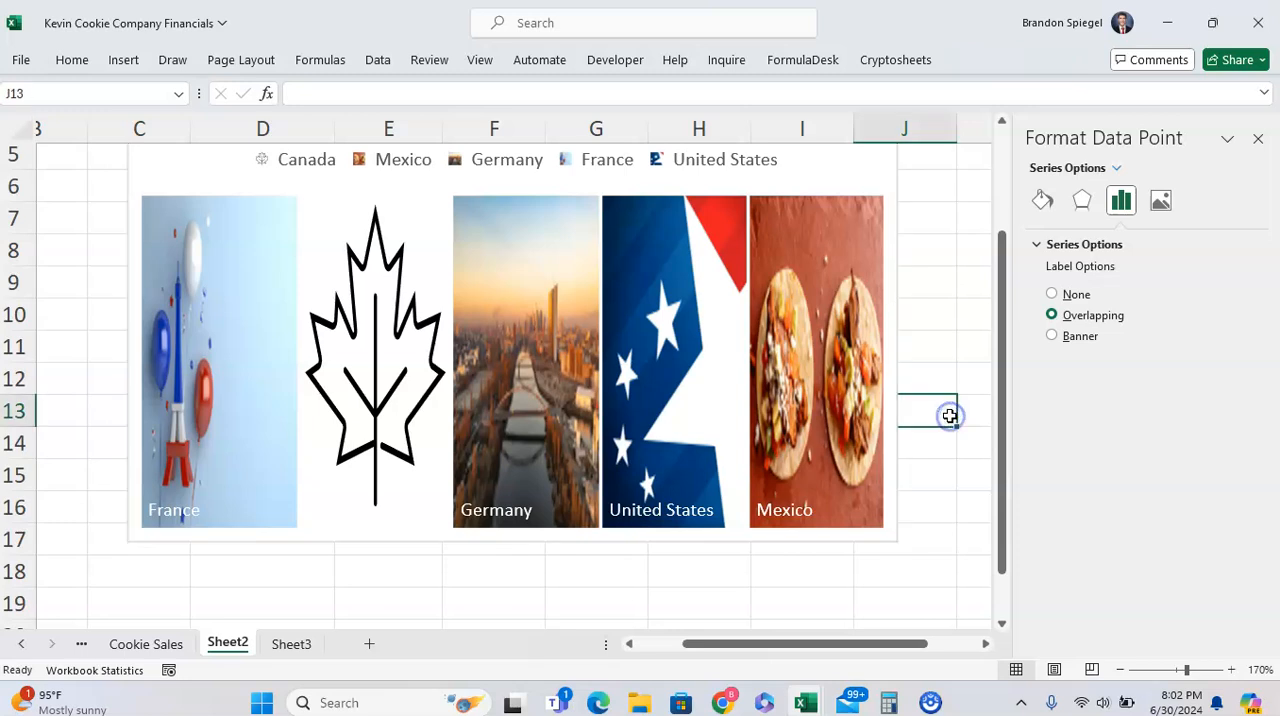
# Open the picture fill offset settings for the Mexico tile alone
pyautogui.click(814, 299)
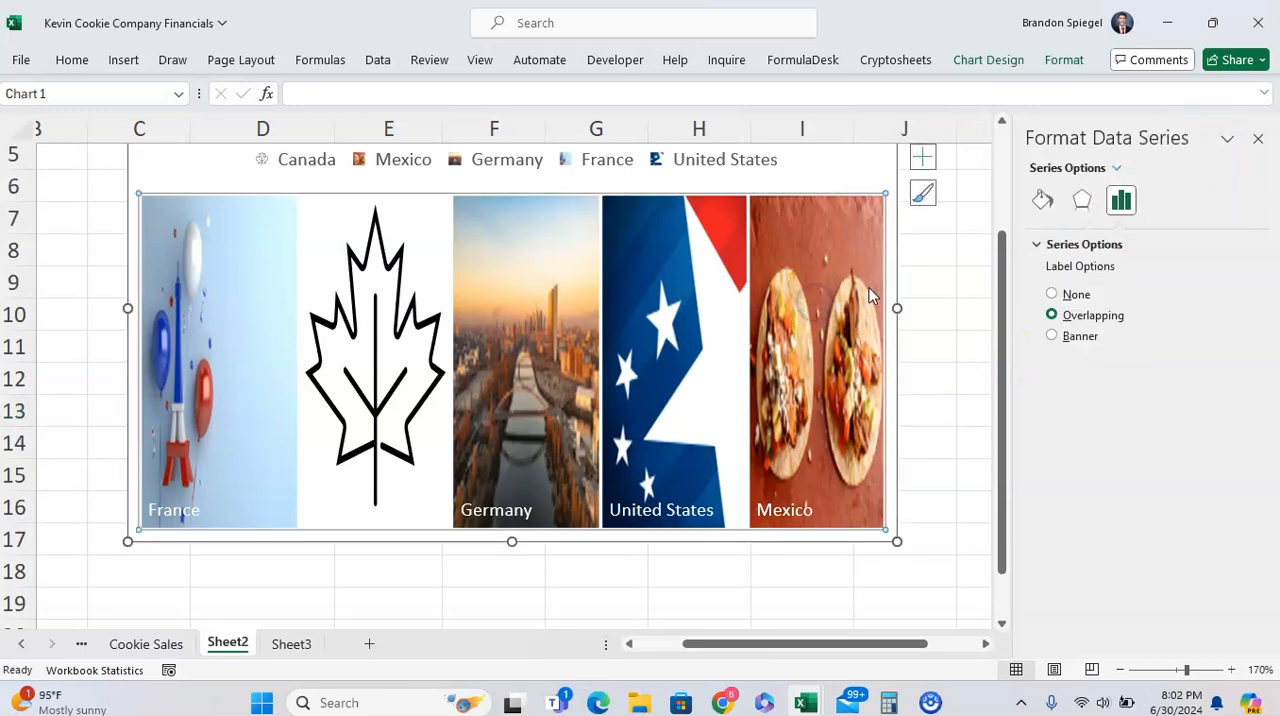
pyautogui.click(819, 296)
pyautogui.click(1157, 200)
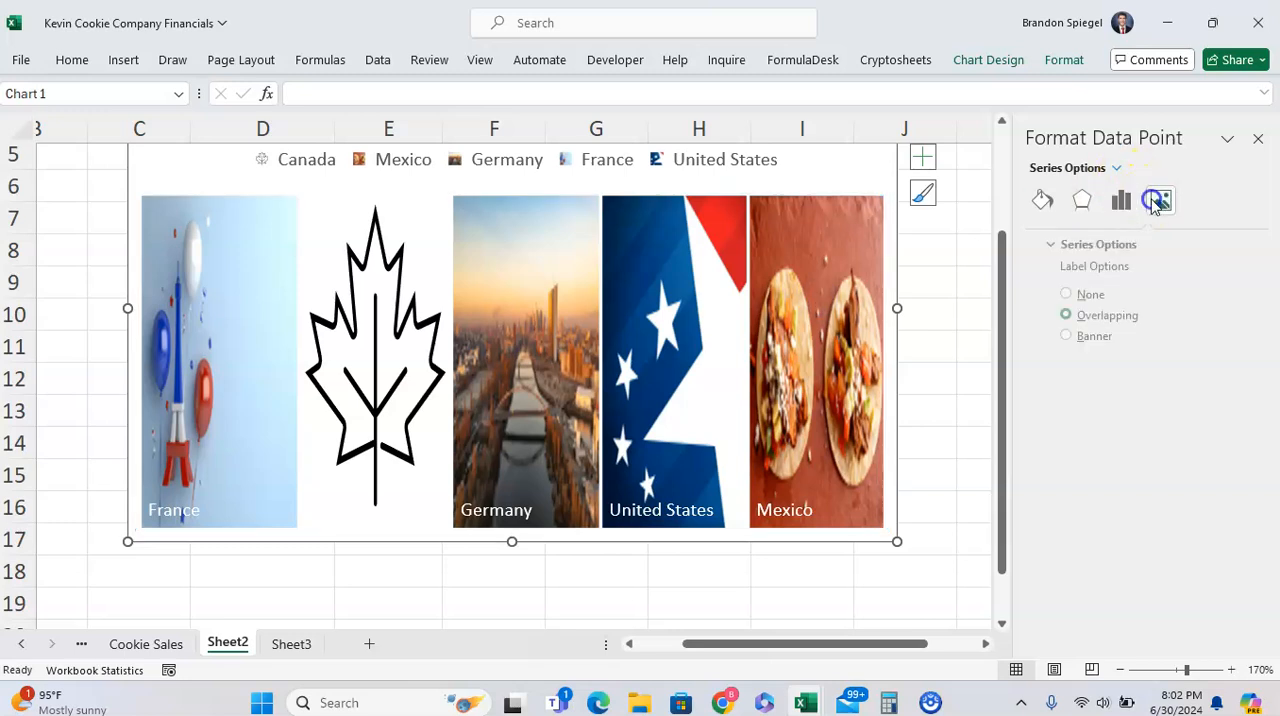
pyautogui.click(1064, 248)
pyautogui.click(1064, 248)
pyautogui.click(1040, 200)
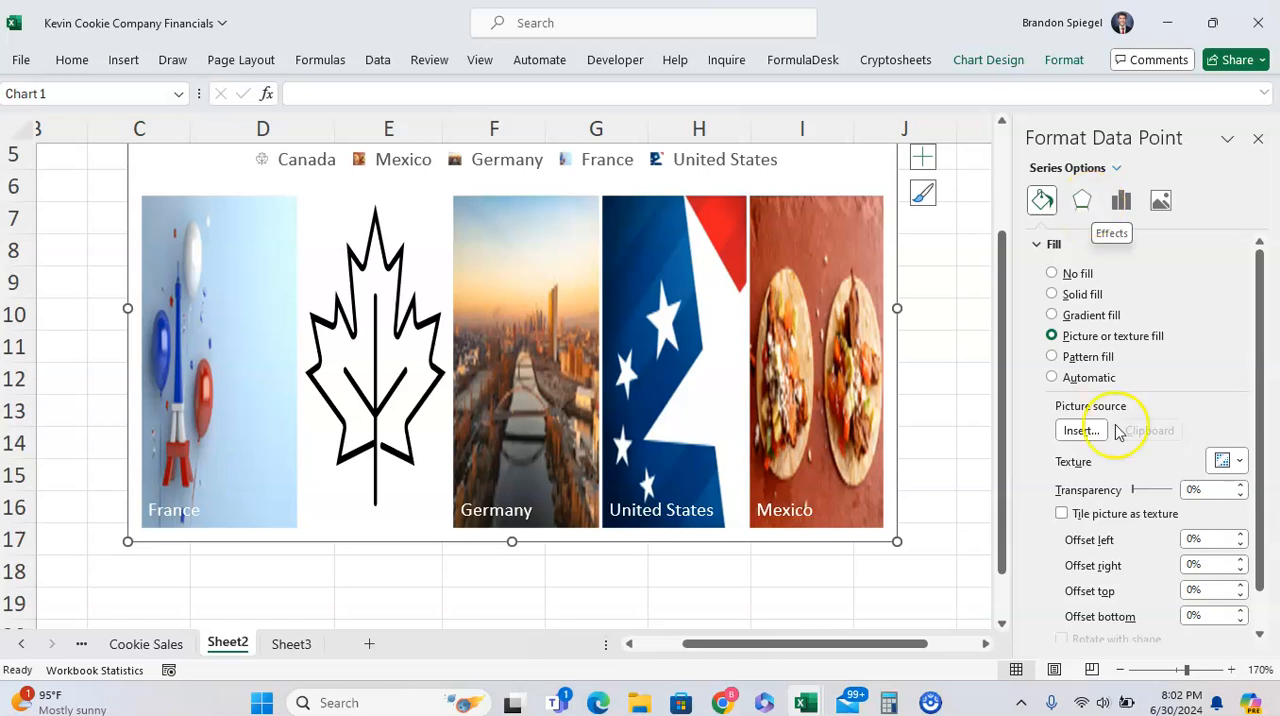
pyautogui.scroll(-1, 1097, 431)
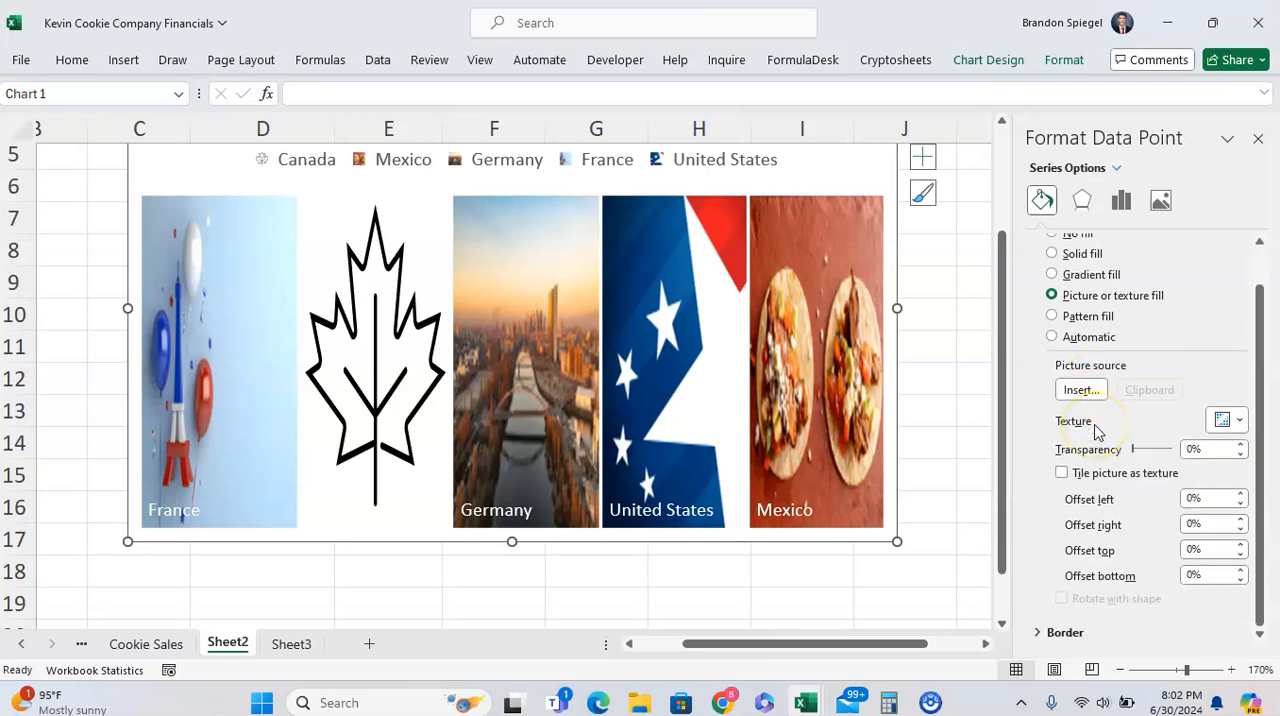
# Try small positive and negative right offsets on the Mexico tile's picture
pyautogui.click(1240, 520)
pyautogui.click(1240, 520)
pyautogui.click(1240, 520)
pyautogui.click(1240, 520)
pyautogui.click(1240, 529)
pyautogui.click(1240, 529)
pyautogui.click(1240, 529)
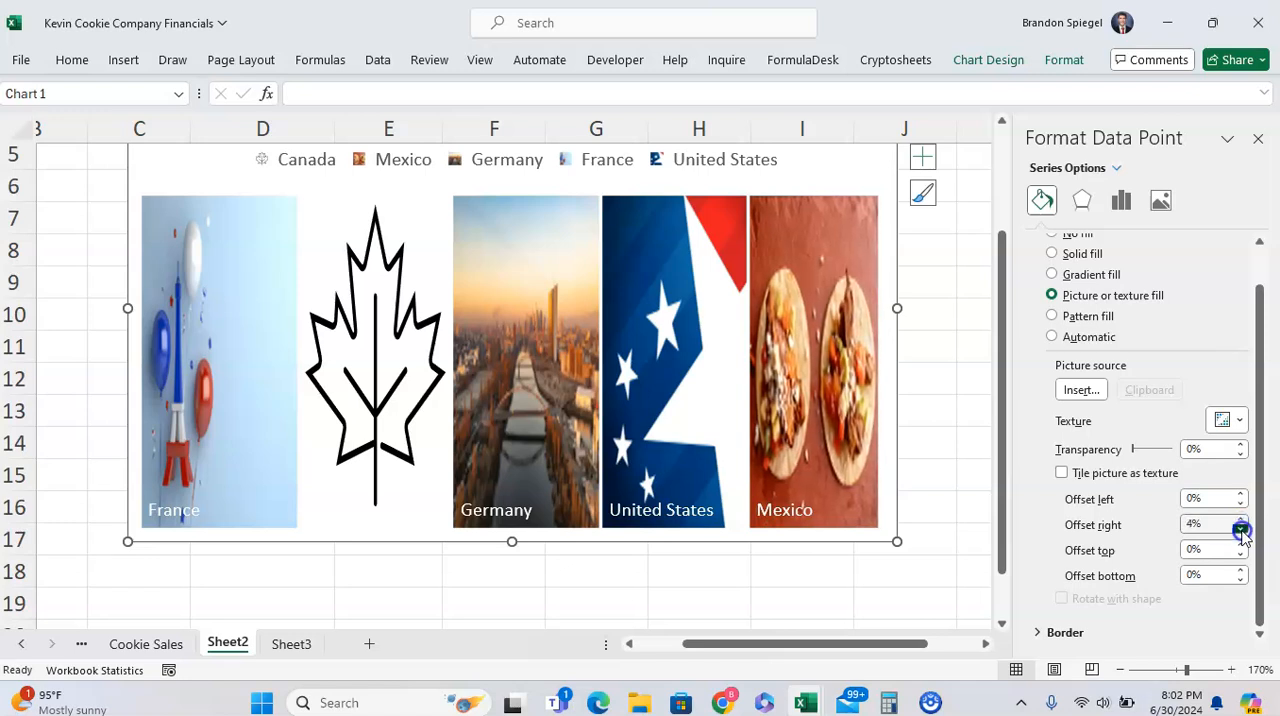
pyautogui.click(1240, 529)
pyautogui.click(1240, 529)
pyautogui.click(1240, 529)
pyautogui.click(1240, 529)
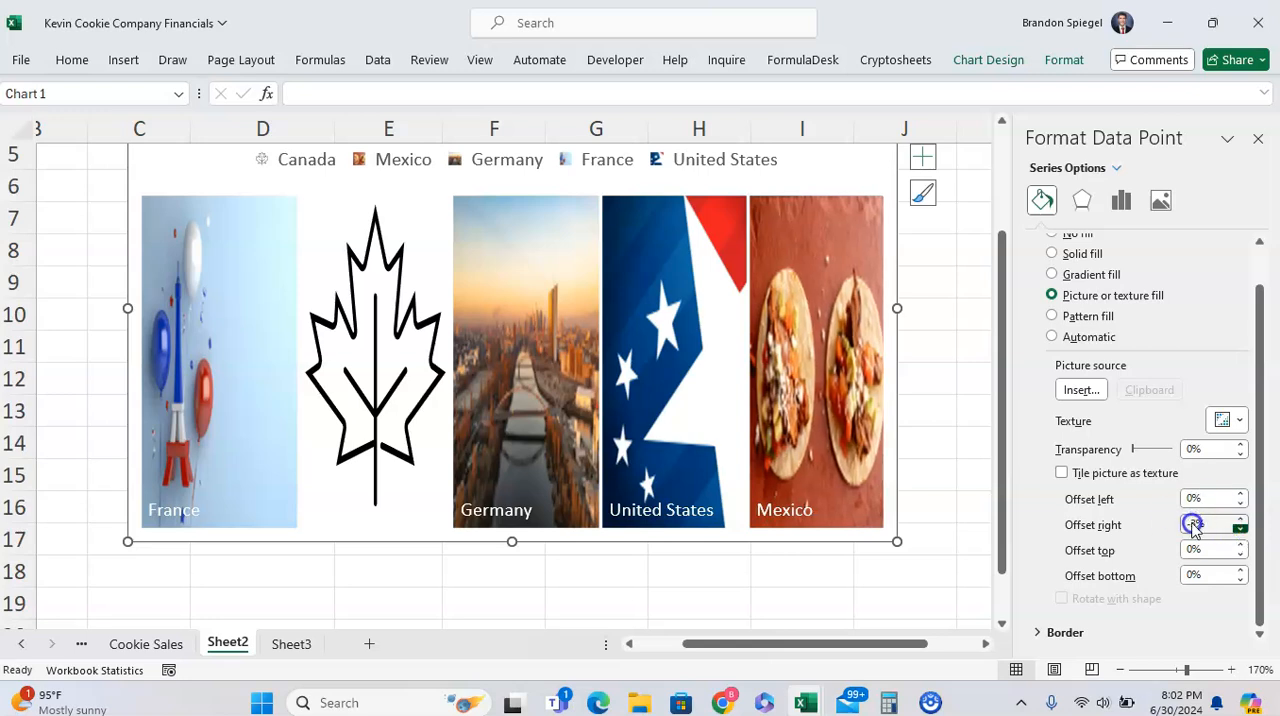
# Set the right offset of the Mexico tile's picture to -75%
pyautogui.click(1187, 524)
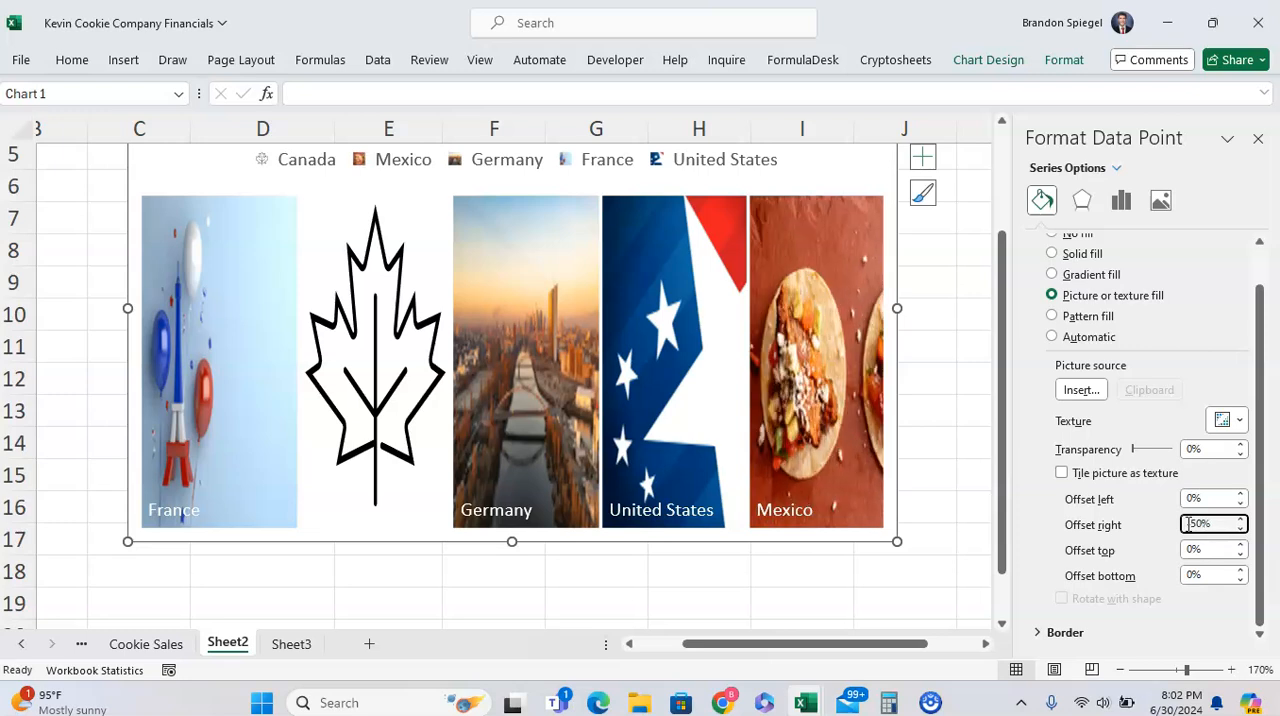
pyautogui.write('75')
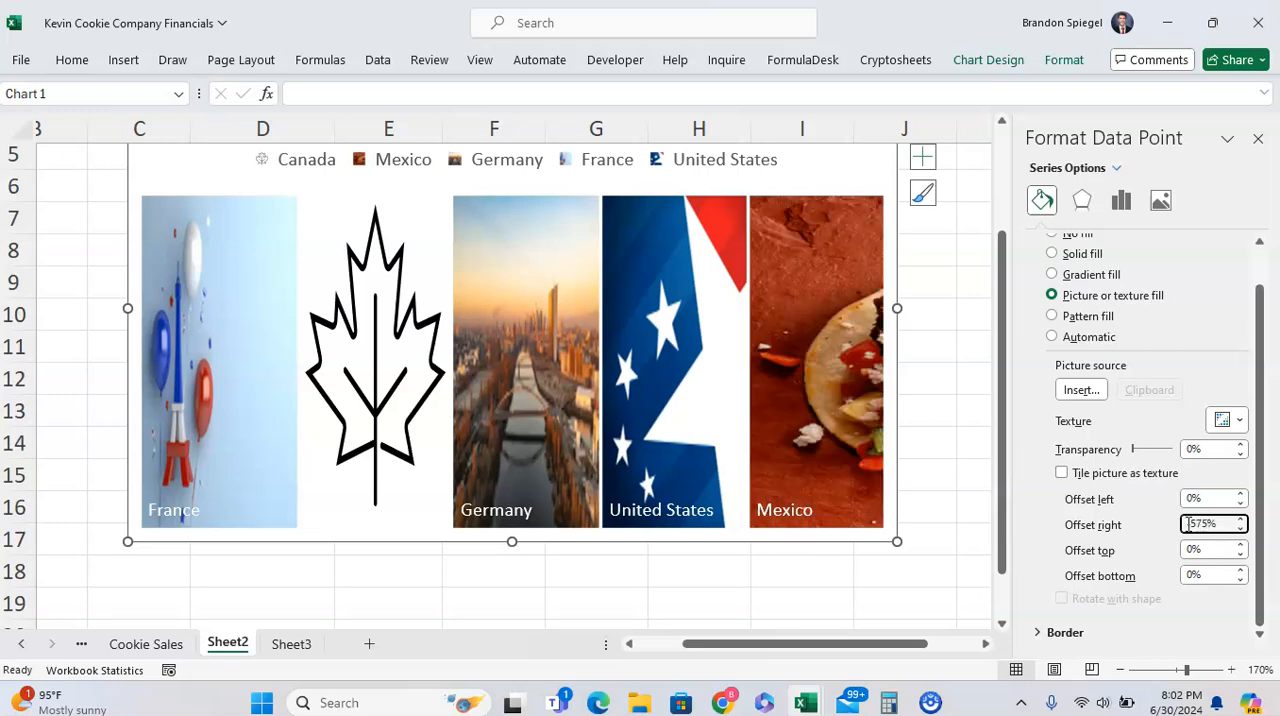
pyautogui.press('BackSpace')
pyautogui.press('BackSpace')
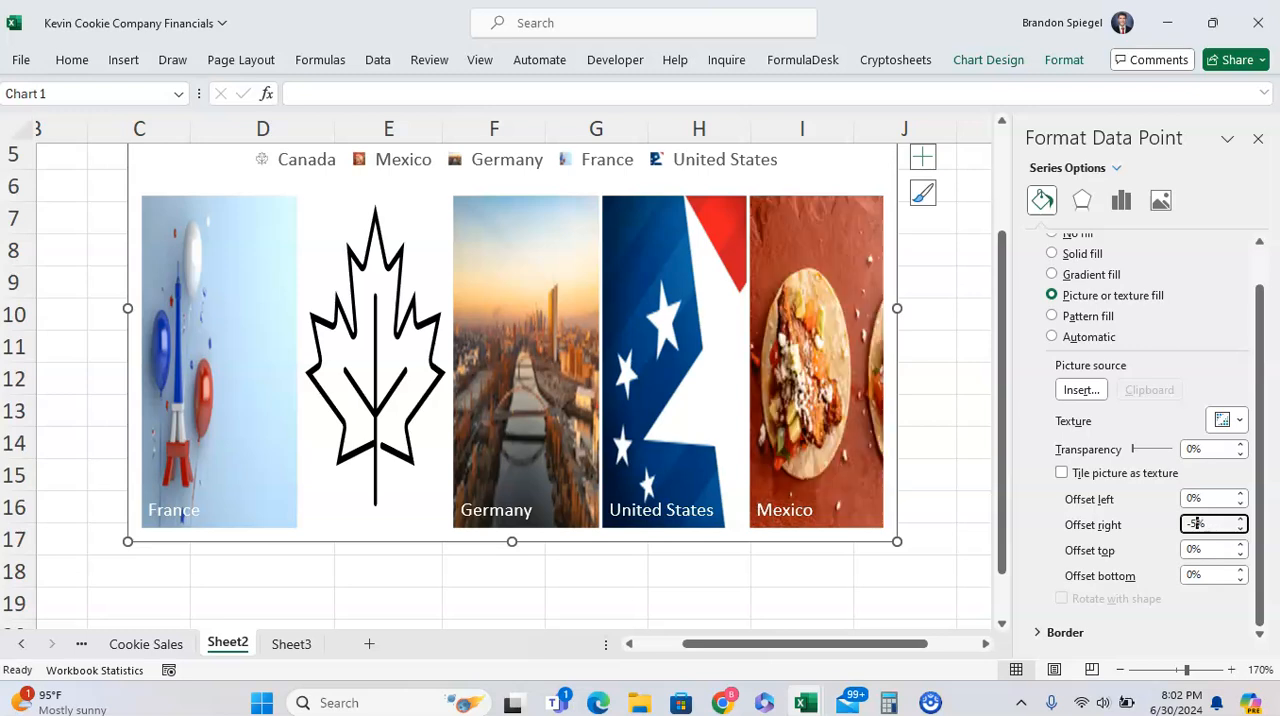
pyautogui.write('75')
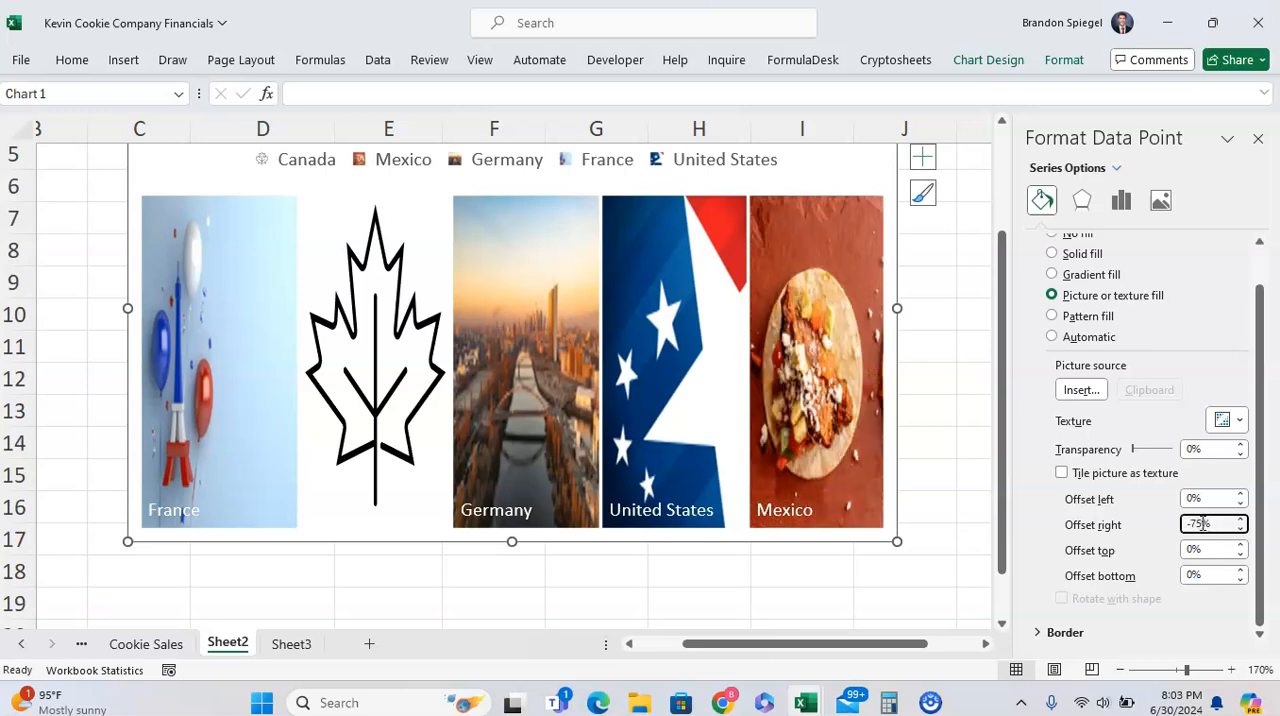
pyautogui.click(551, 389)
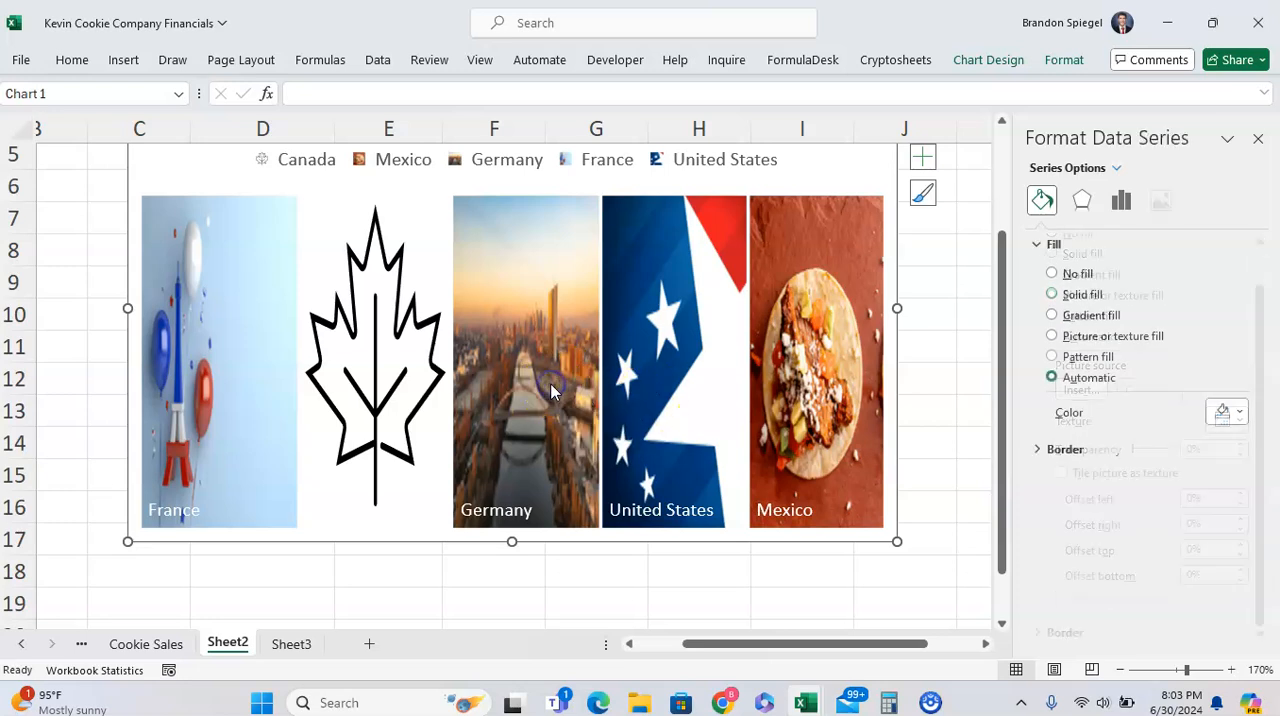
# Open the picture fill offset settings for the Germany tile alone
pyautogui.rightClick(551, 389)
pyautogui.click(647, 589)
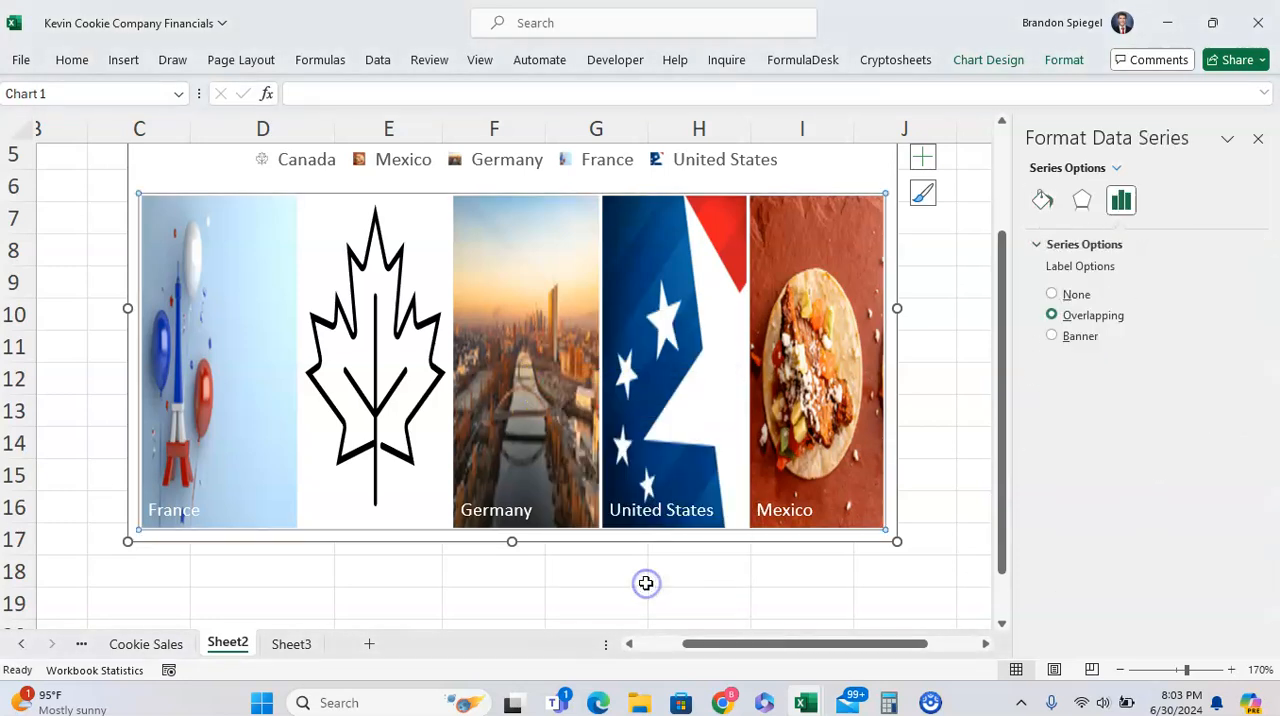
pyautogui.click(1044, 202)
pyautogui.click(558, 332)
pyautogui.click(559, 324)
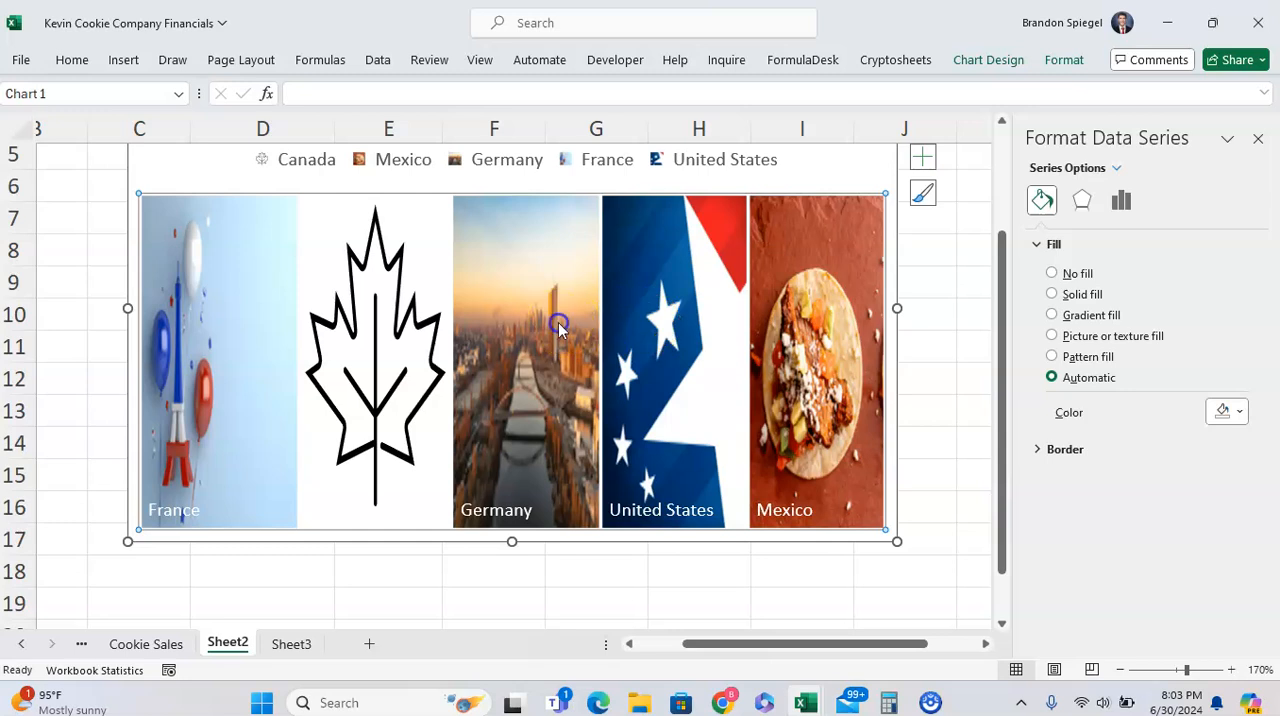
pyautogui.click(1161, 203)
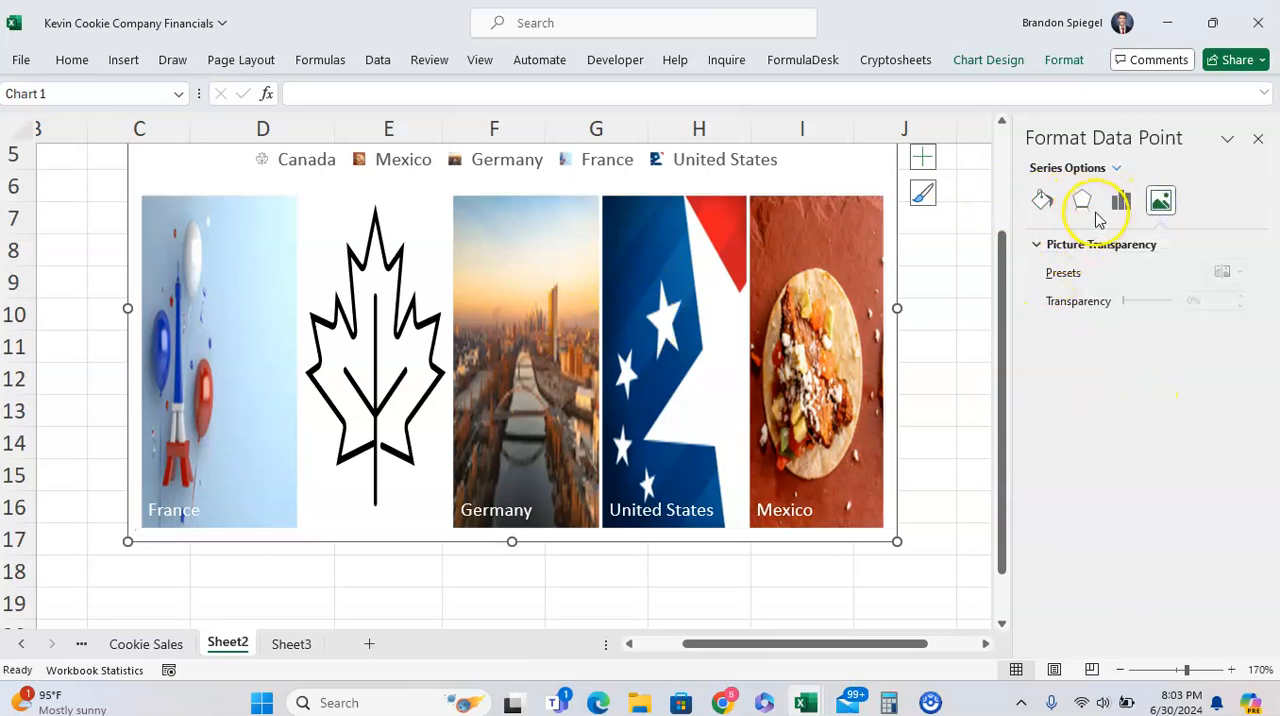
pyautogui.click(1042, 201)
pyautogui.scroll(-1, 1186, 491)
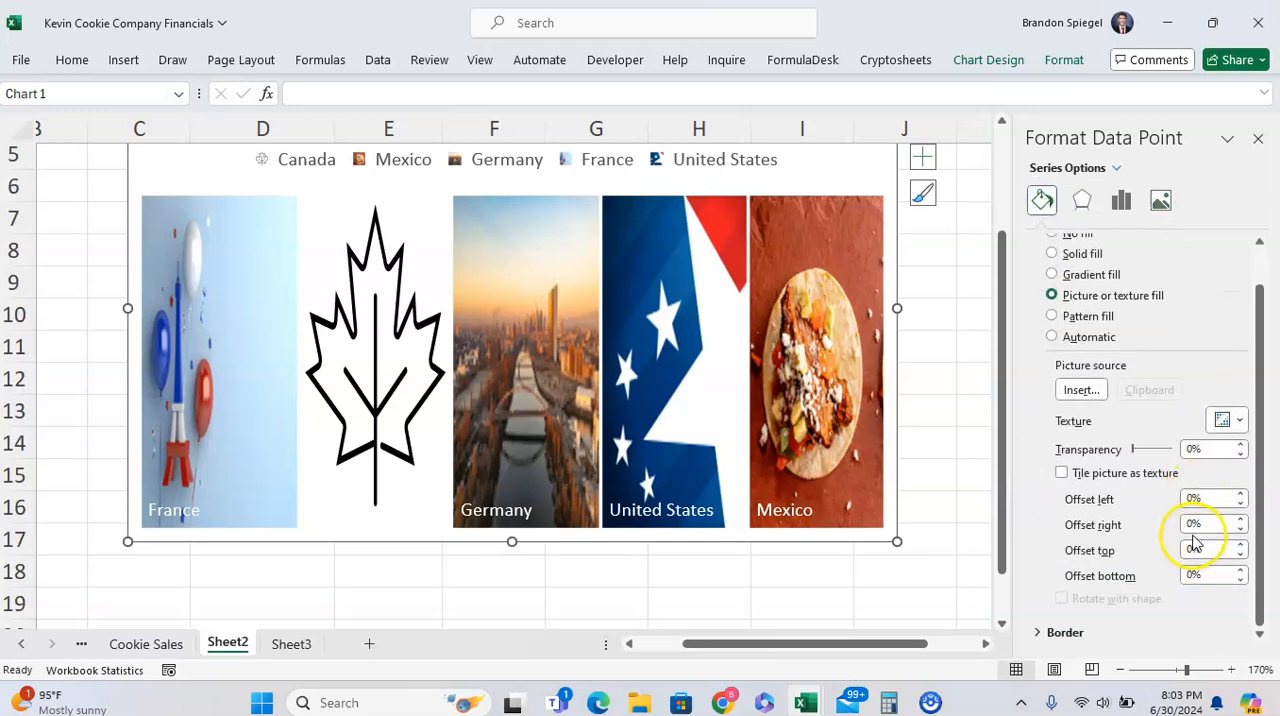
# Try a right offset of -50% on the Germany tile's picture and settle on -40%
pyautogui.click(1194, 524)
pyautogui.write('-50')
pyautogui.press('Return')
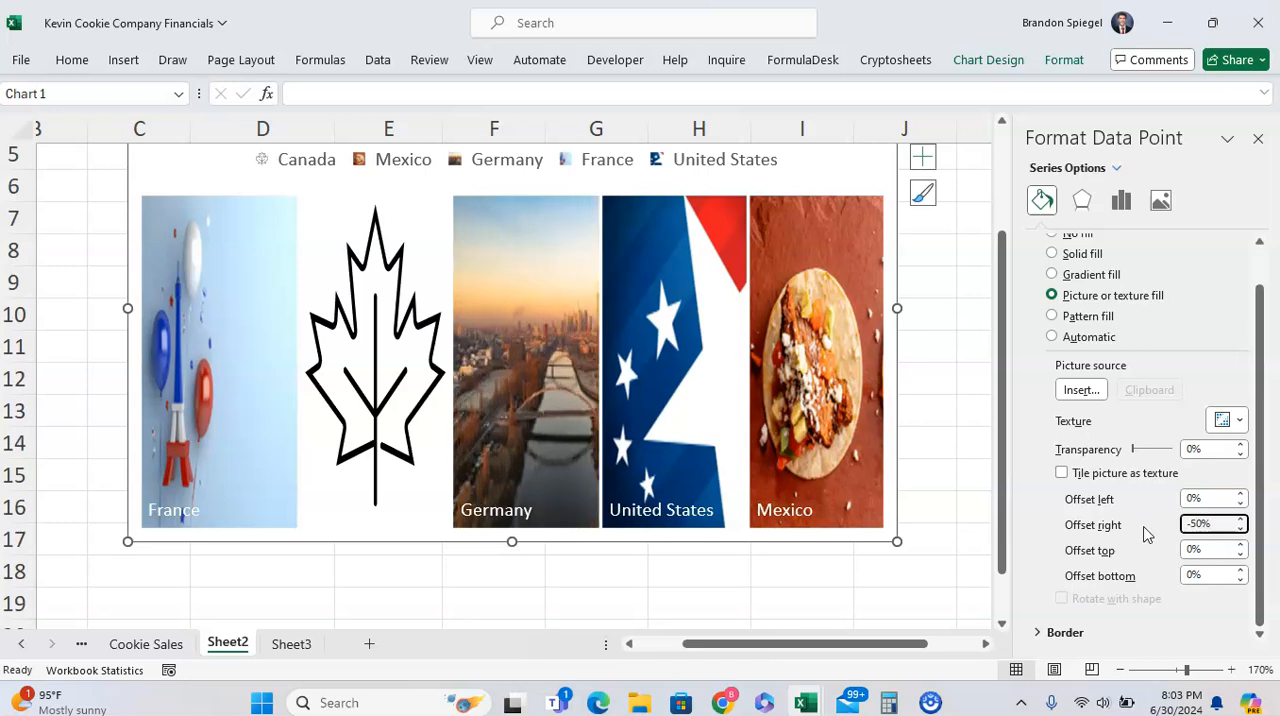
pyautogui.write('-40')
pyautogui.press('Return')
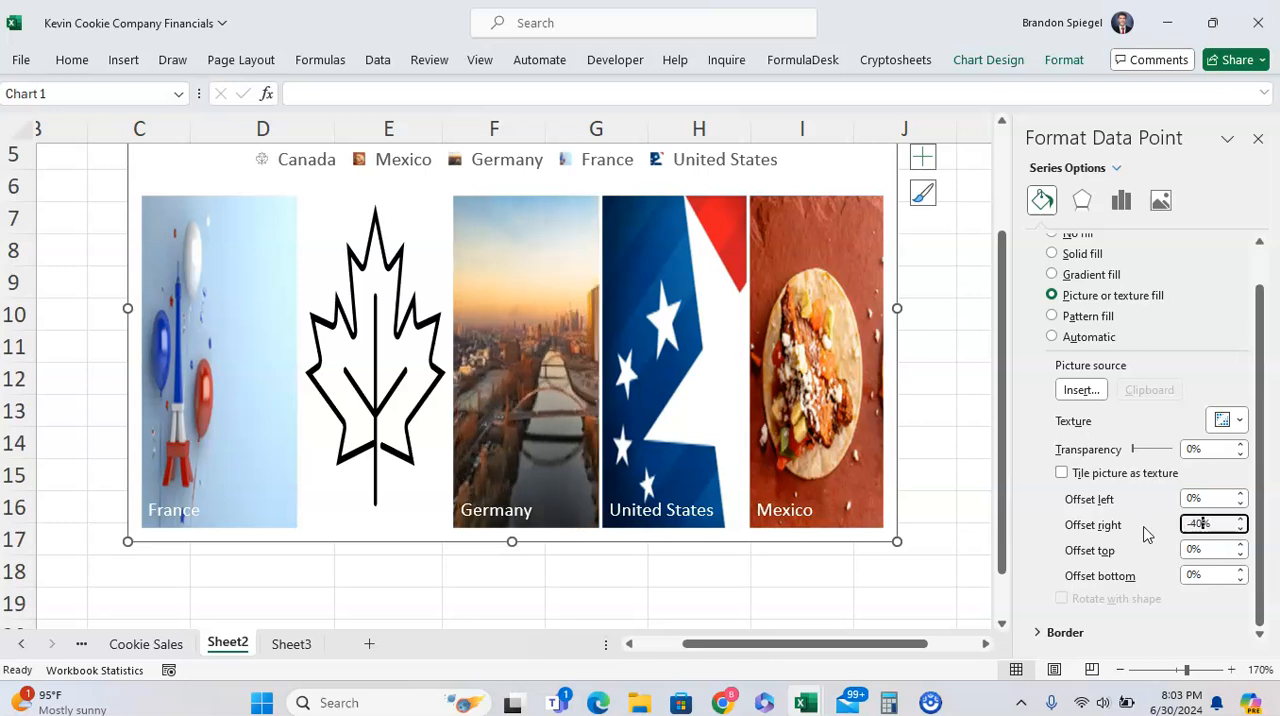
# Open the picture fill offset settings for the France tile alone
pyautogui.click(228, 365)
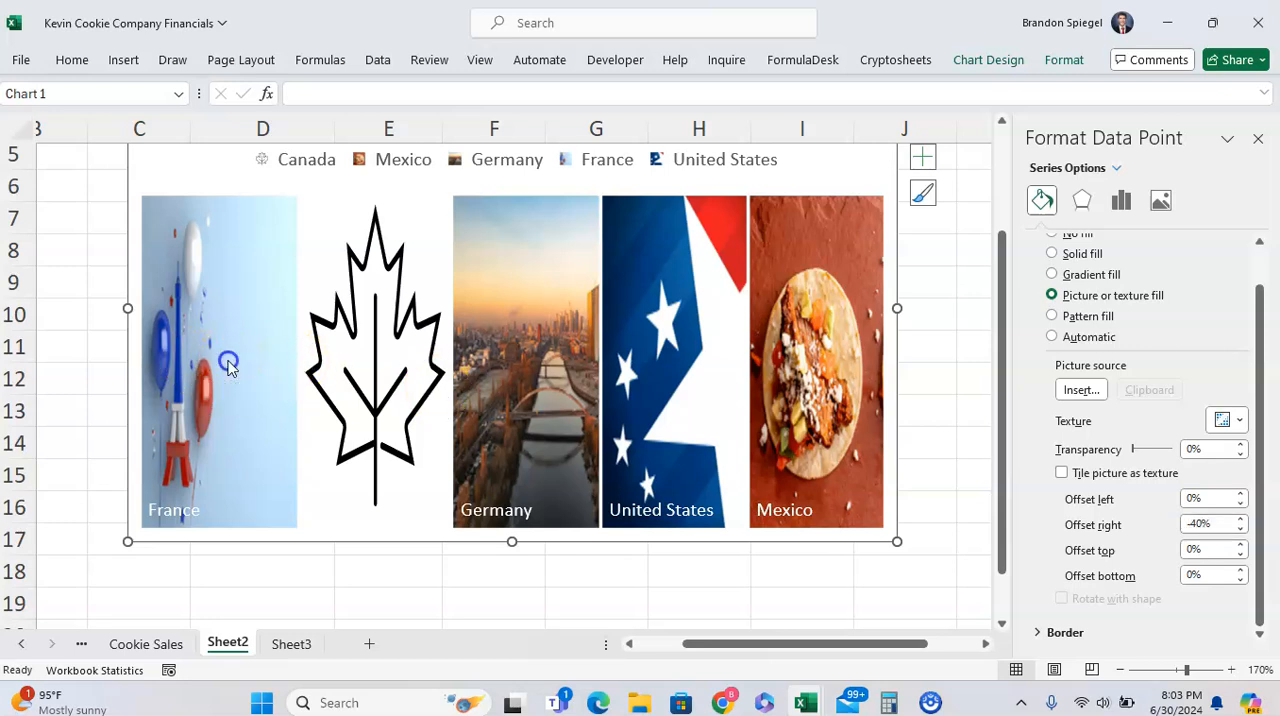
pyautogui.rightClick(228, 365)
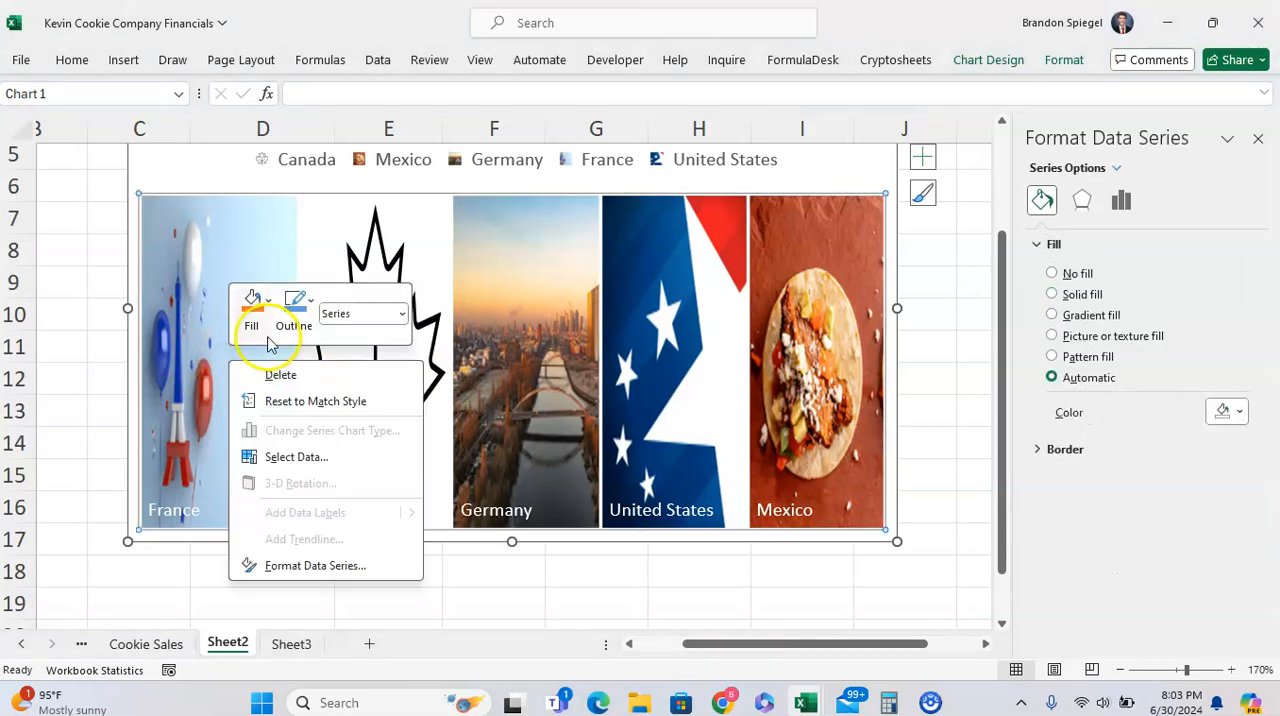
pyautogui.click(181, 312)
pyautogui.click(200, 334)
pyautogui.click(200, 334)
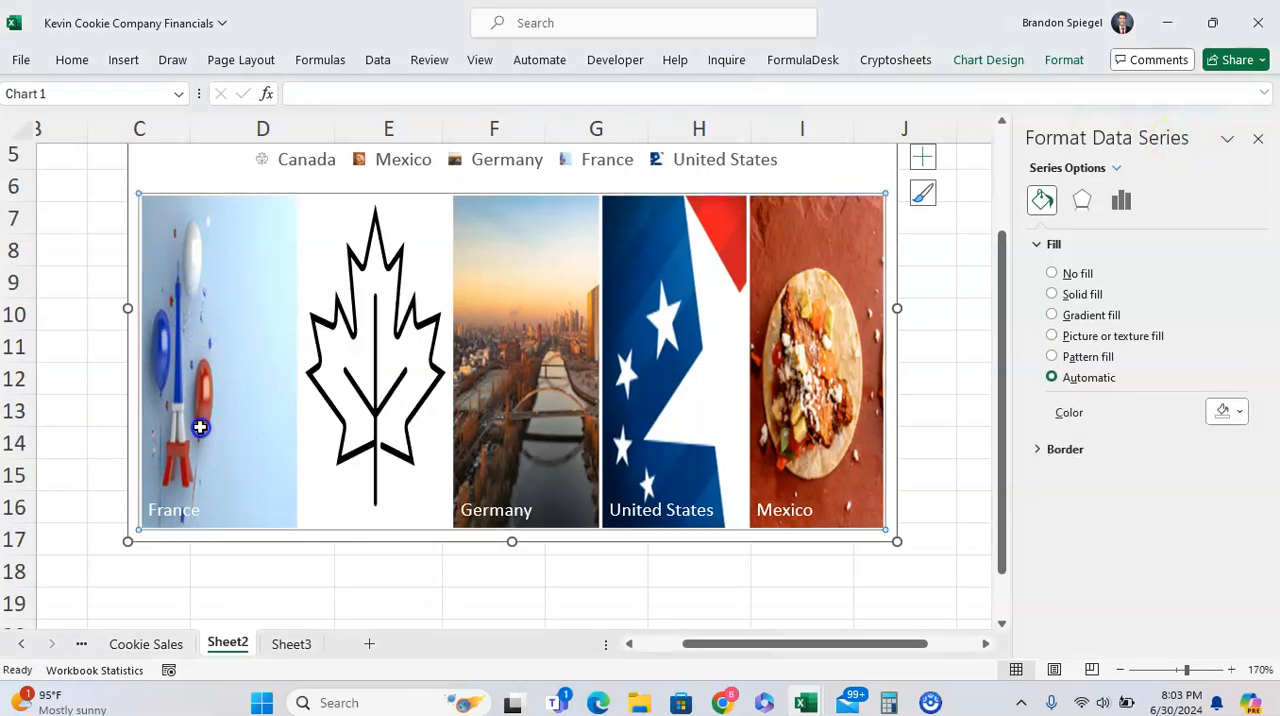
pyautogui.click(237, 397)
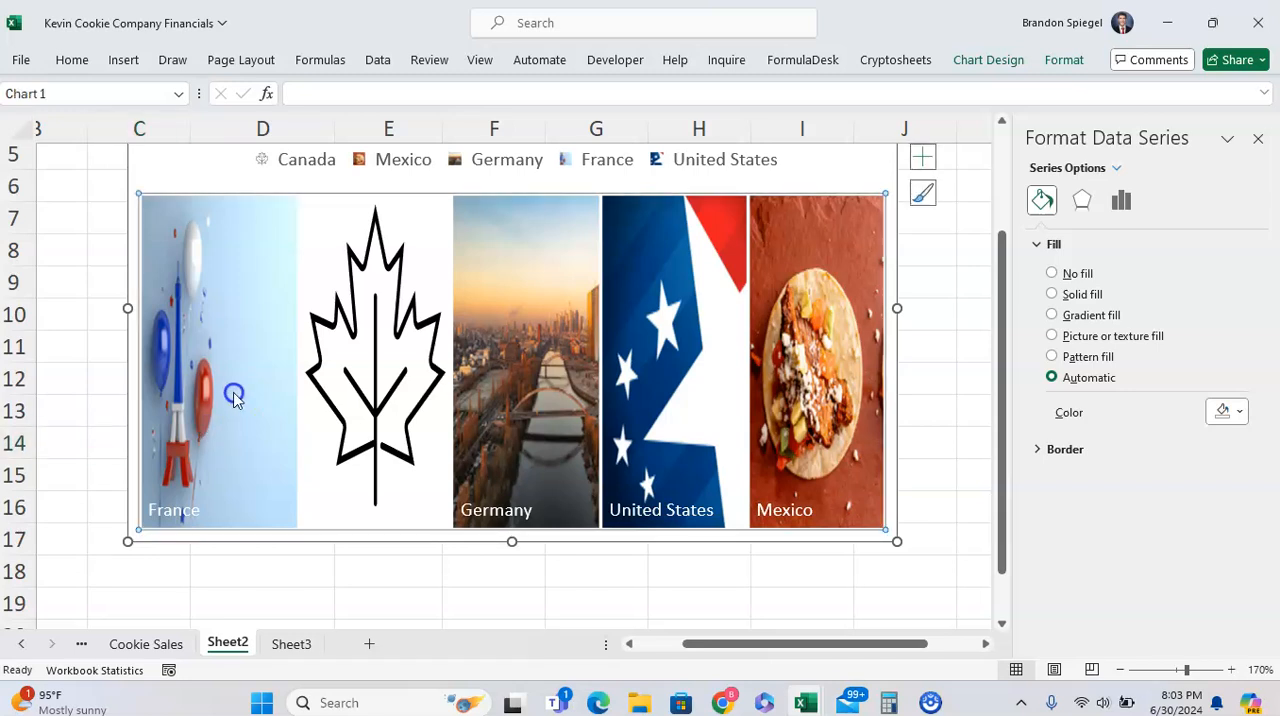
pyautogui.click(233, 397)
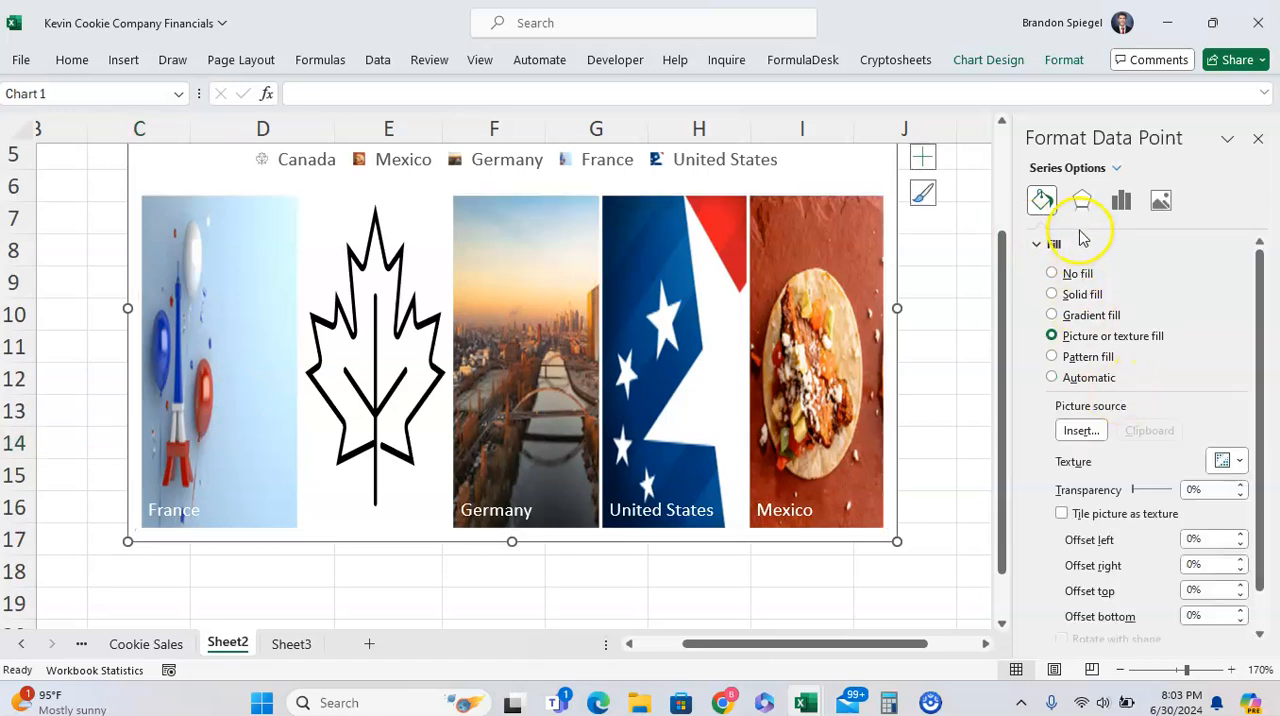
pyautogui.scroll(-1, 1100, 330)
# Try a right offset of -23% on the France tile's picture and settle on -40%
pyautogui.moveTo(1195, 525); pyautogui.dragTo(1109, 525)
pyautogui.write('-23')
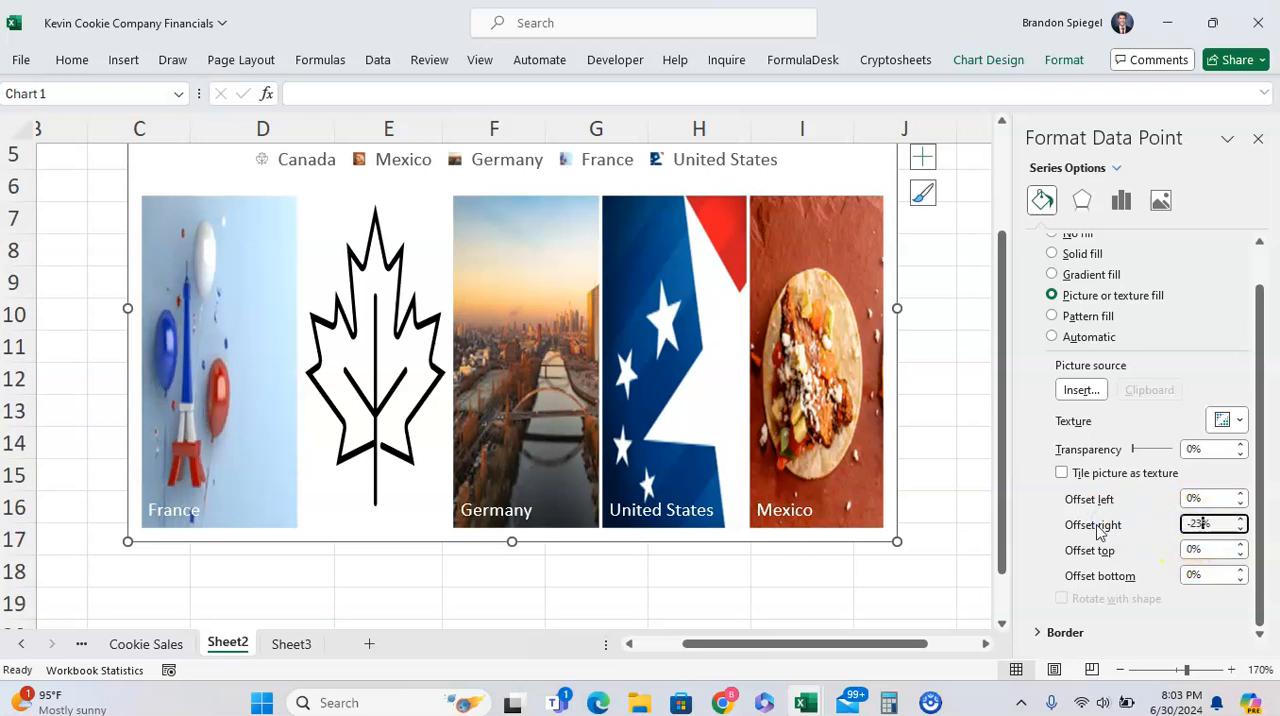
pyautogui.press('BackSpace')
pyautogui.press('BackSpace')
pyautogui.write('40')
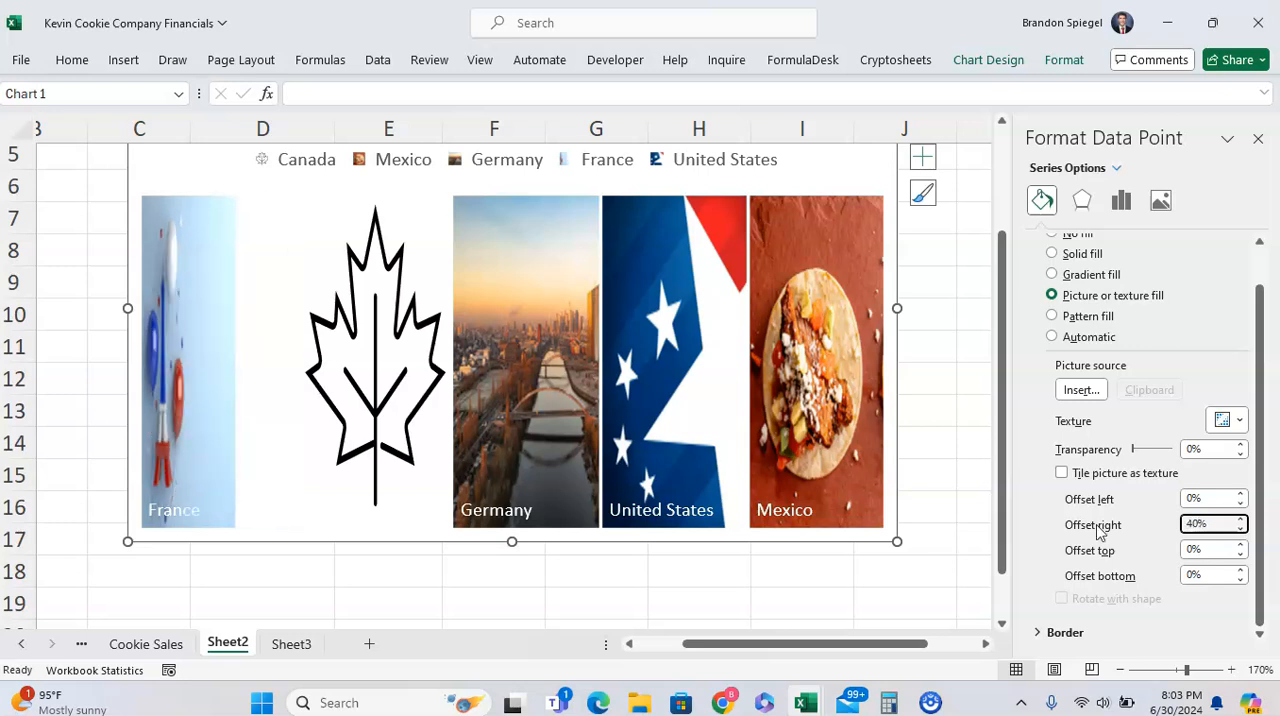
pyautogui.click(1192, 523)
pyautogui.moveTo(1192, 523); pyautogui.dragTo(1190, 522)
pyautogui.press('BackSpace')
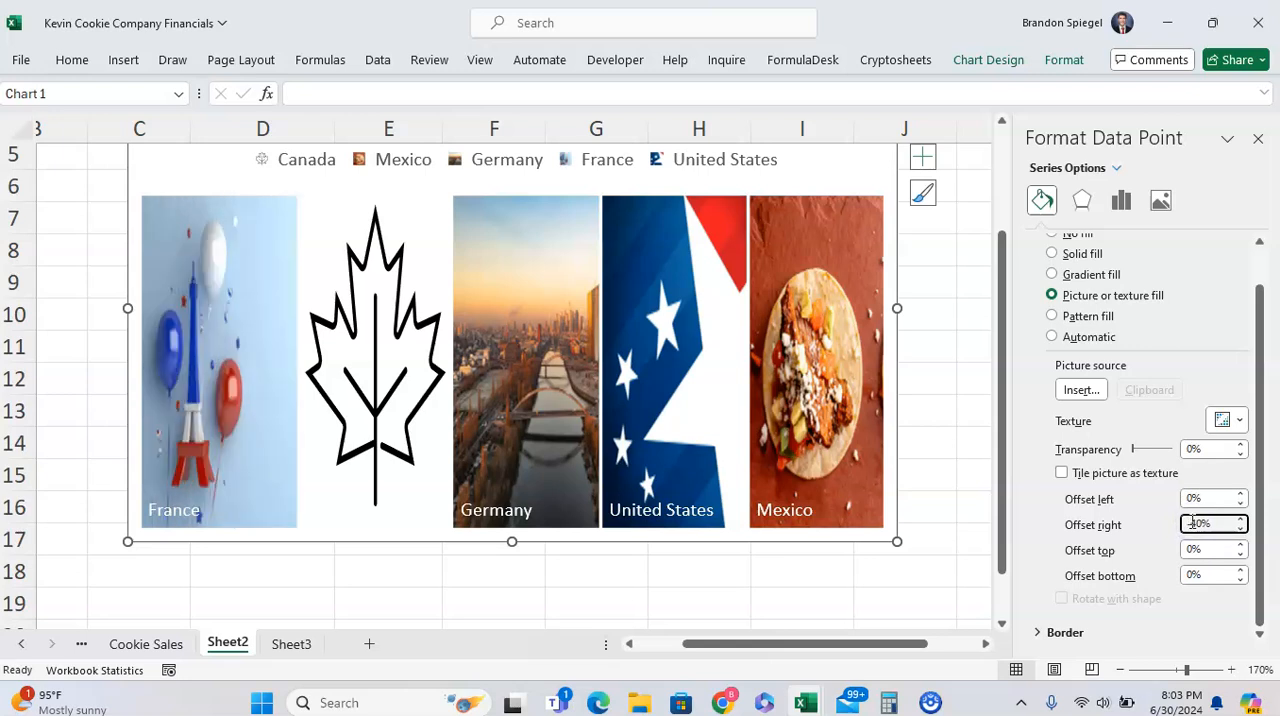
pyautogui.write('-4')
pyautogui.click(361, 595)
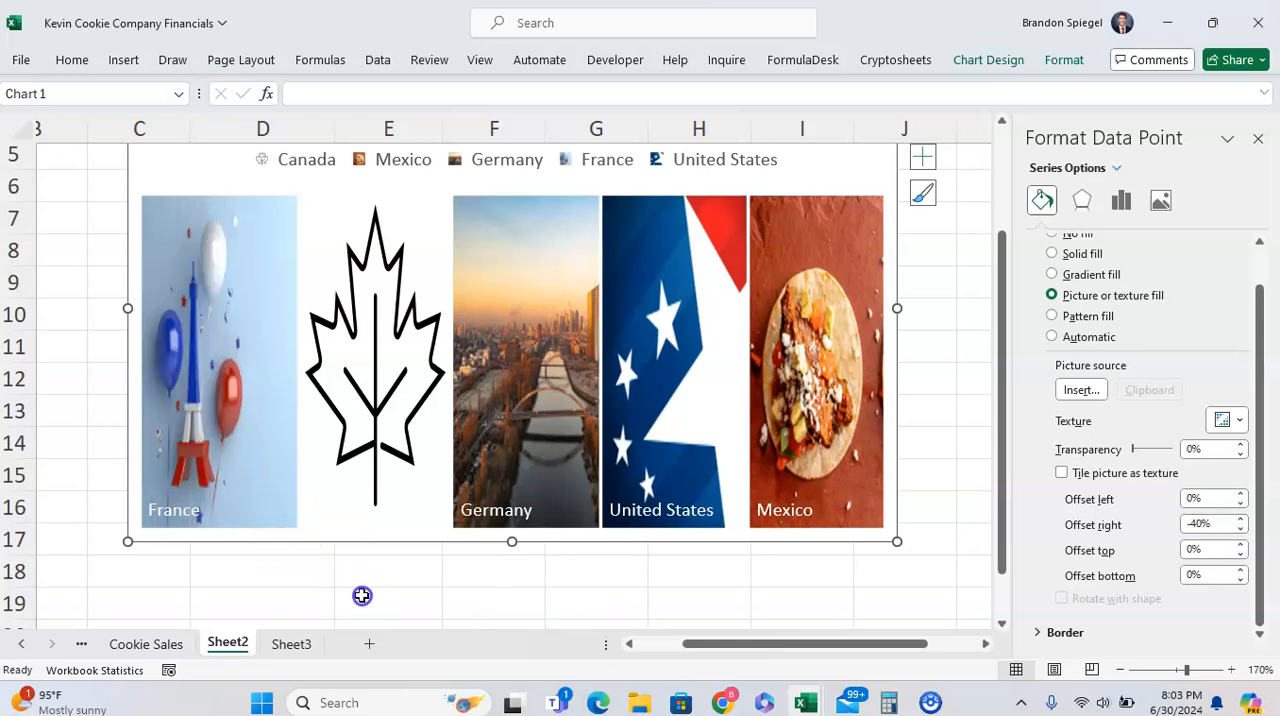
# Move the Units Sold by Country chart down about three rows so its upper edge sits at row 6
pyautogui.keyDown('ctrl'); pyautogui.scroll(-2, 937, 417); pyautogui.keyUp('ctrl')
pyautogui.click(937, 417)
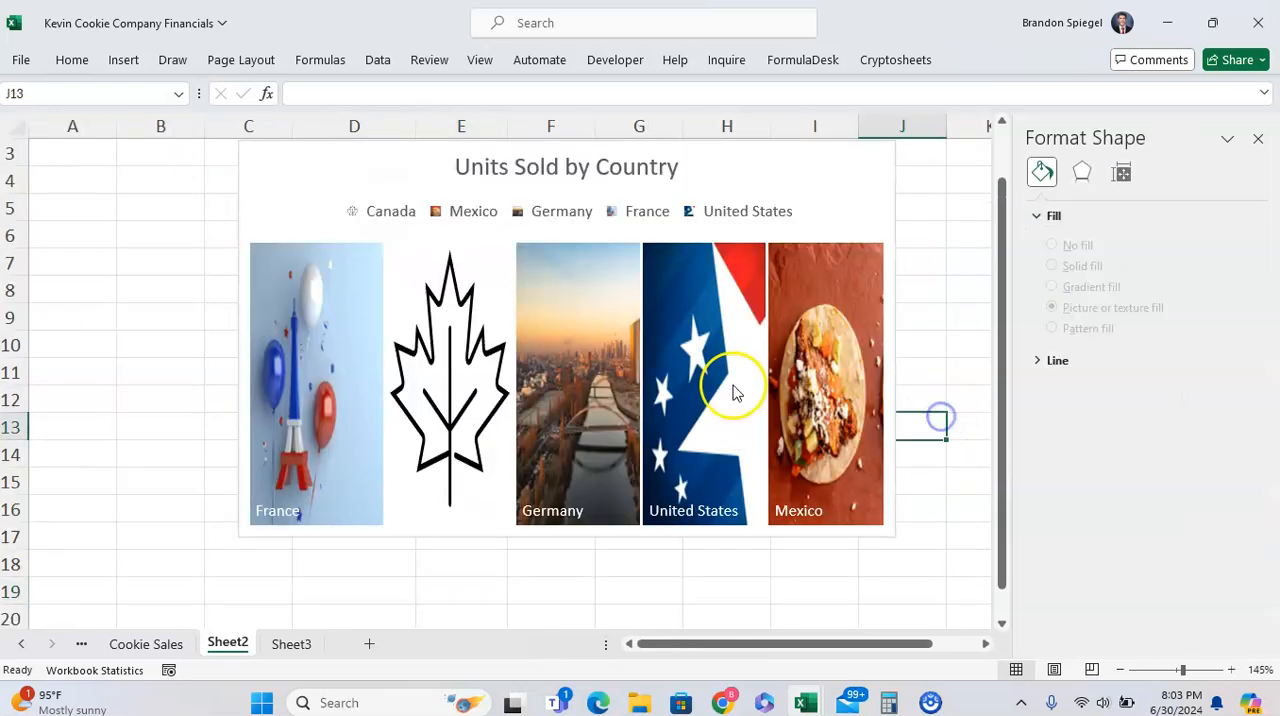
pyautogui.scroll(-1, 974, 269)
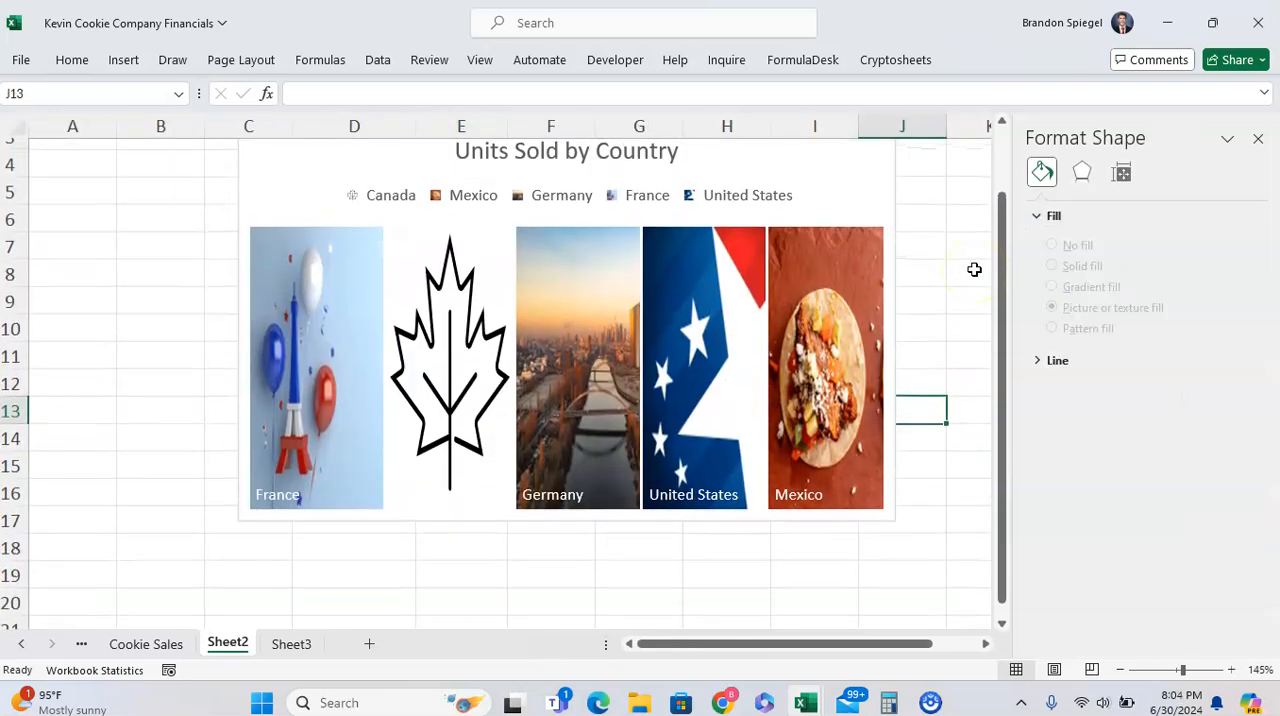
pyautogui.moveTo(829, 205); pyautogui.dragTo(815, 288)
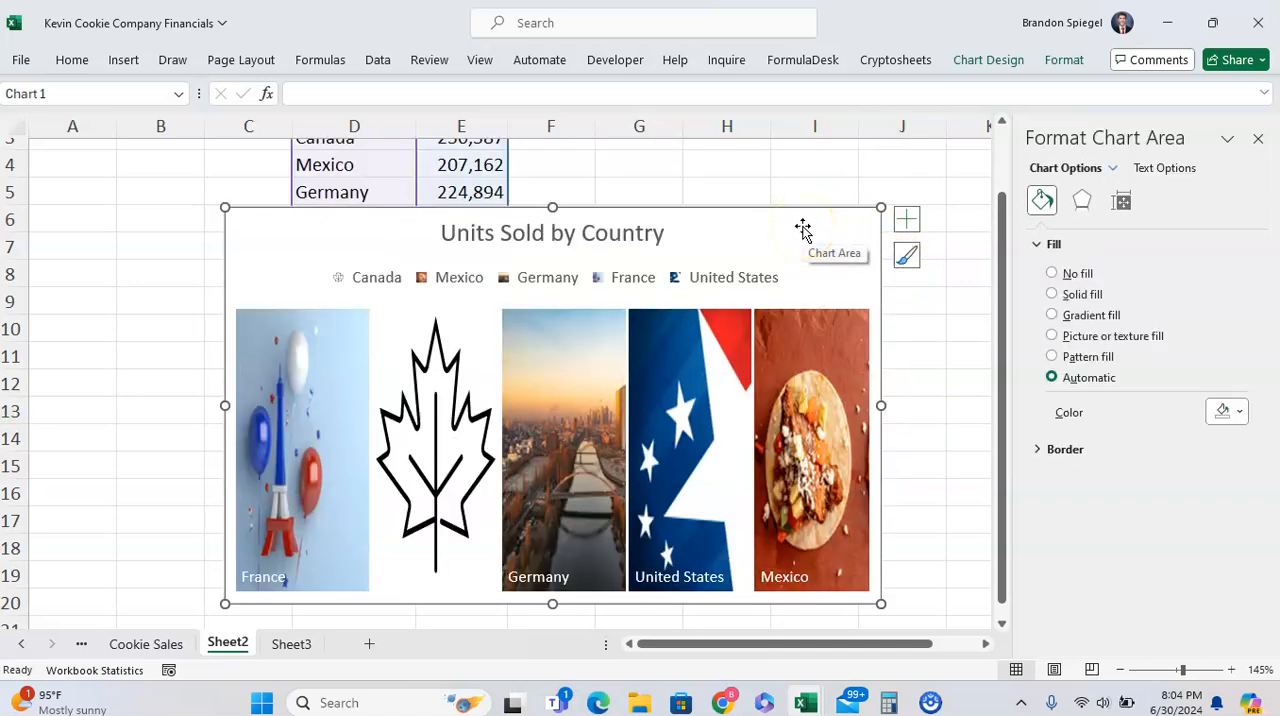